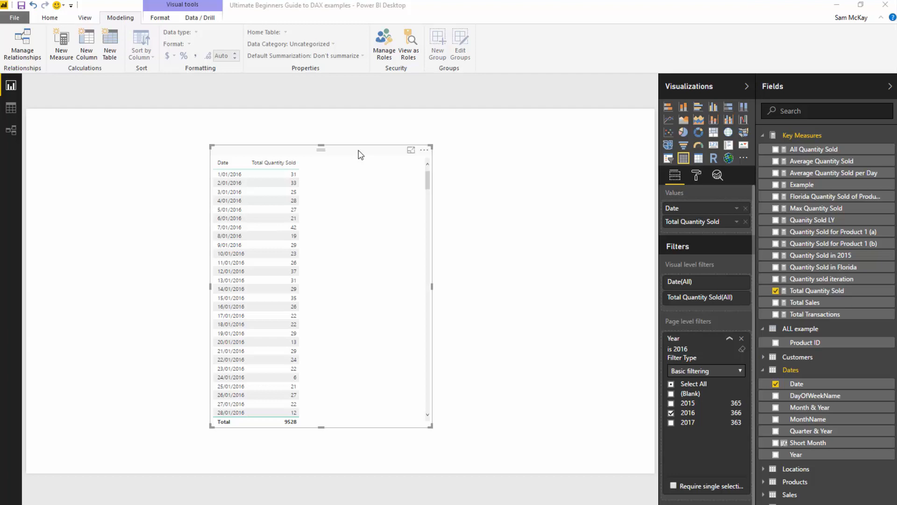
- Create a new measure named Quantity Sold LY
left_click(837, 291)
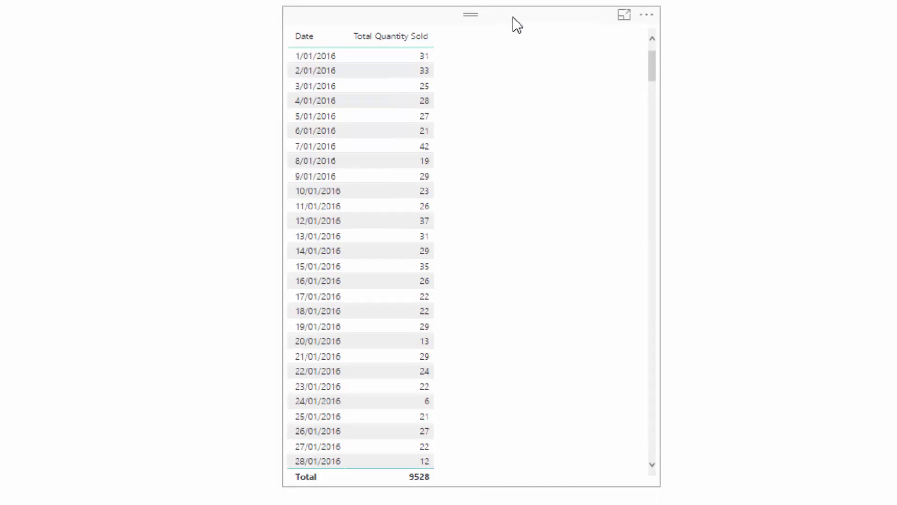
left_click(513, 31)
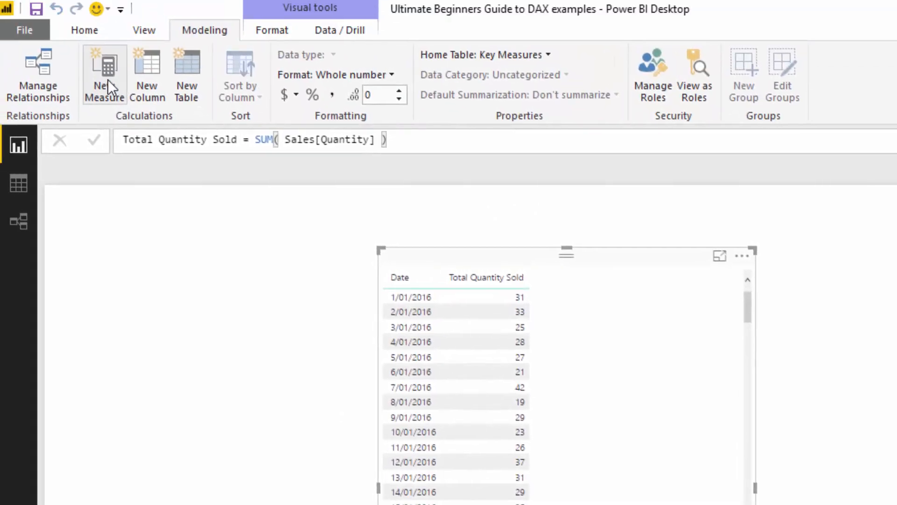
left_click(108, 80)
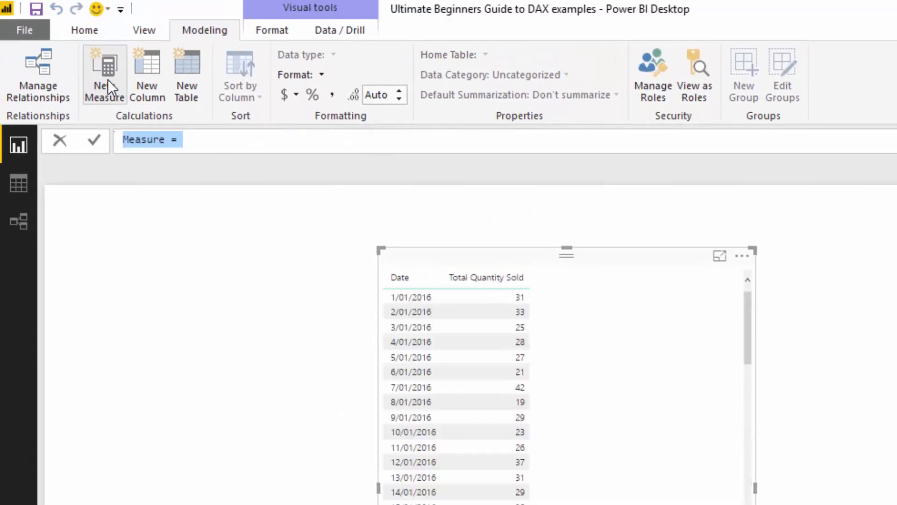
type("Quantiy")
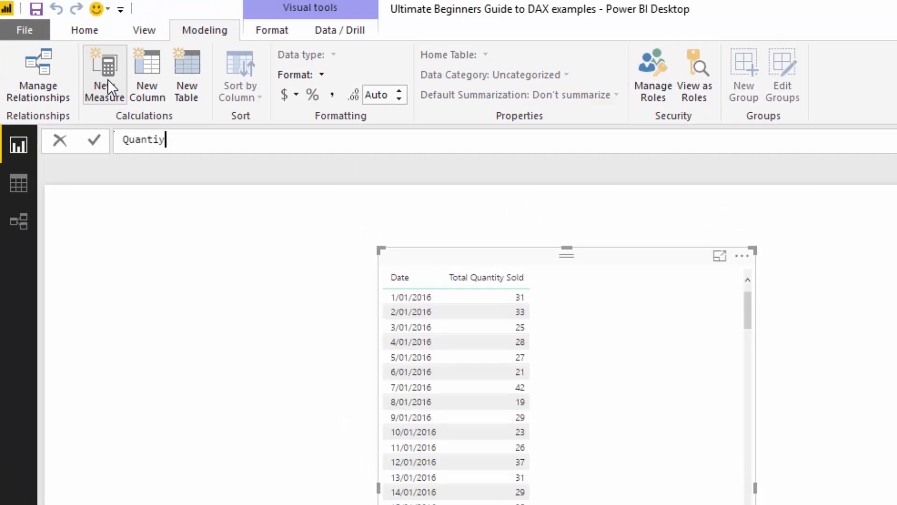
key("BackSpace")
type("ty Sold LY =")
- Begin the Quantity Sold LY formula with CALCULATE, using [Total Quantity Sold] as its expression
type("CAL")
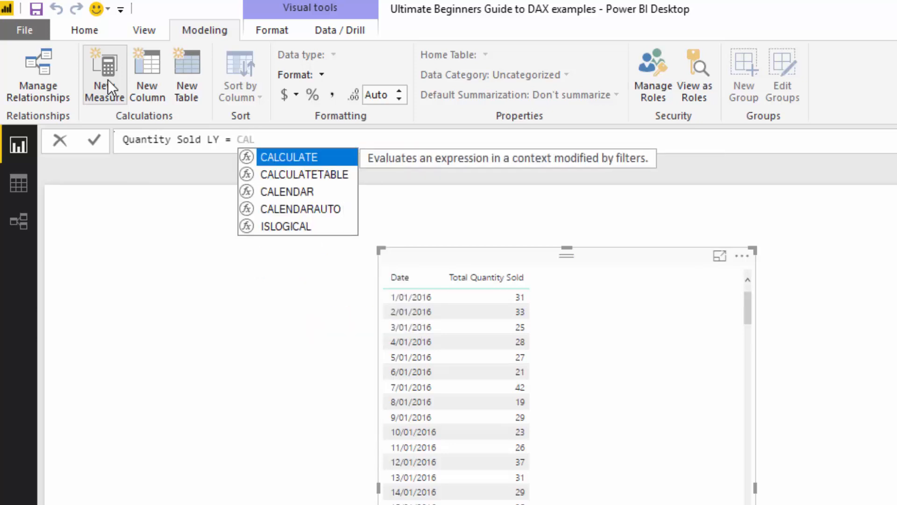
key("Tab")
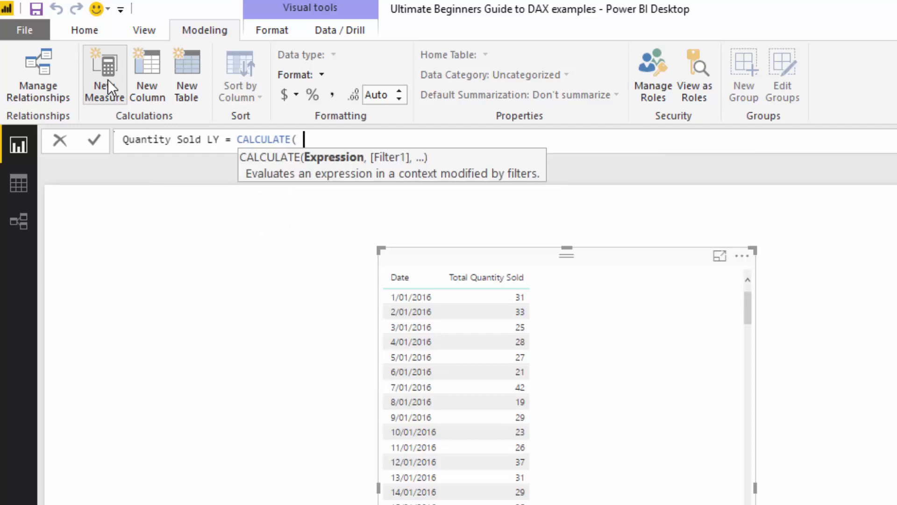
type("Q")
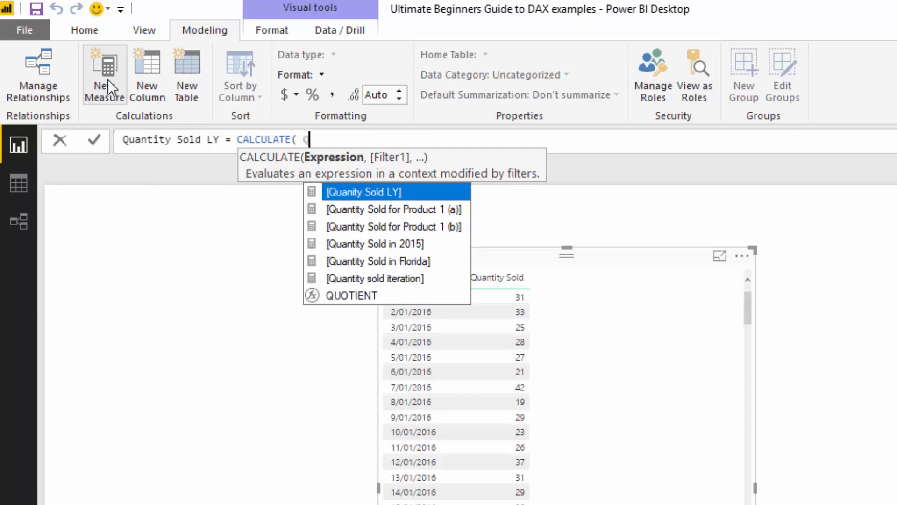
key("BackSpace")
type("Tot")
key("Tab")
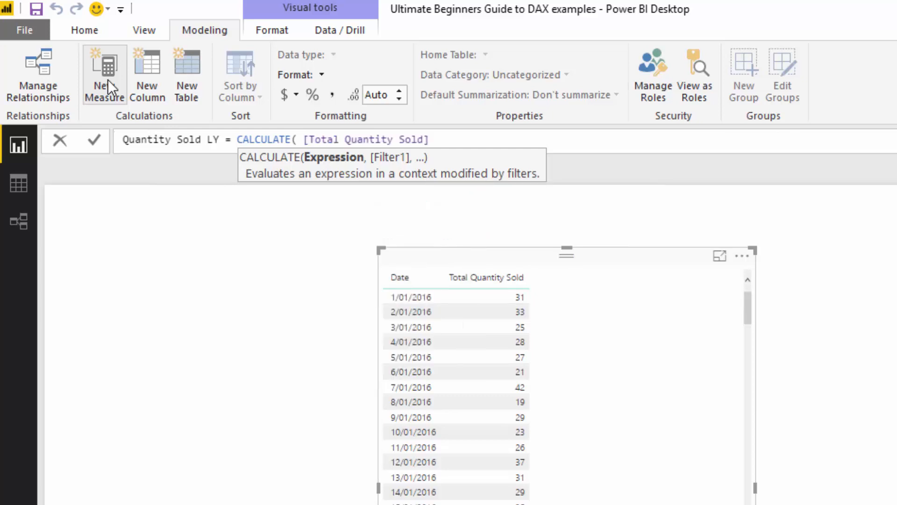
- Add a DATEADD filter on Dates[Date] to the CALCULATE formula
type(", DA")
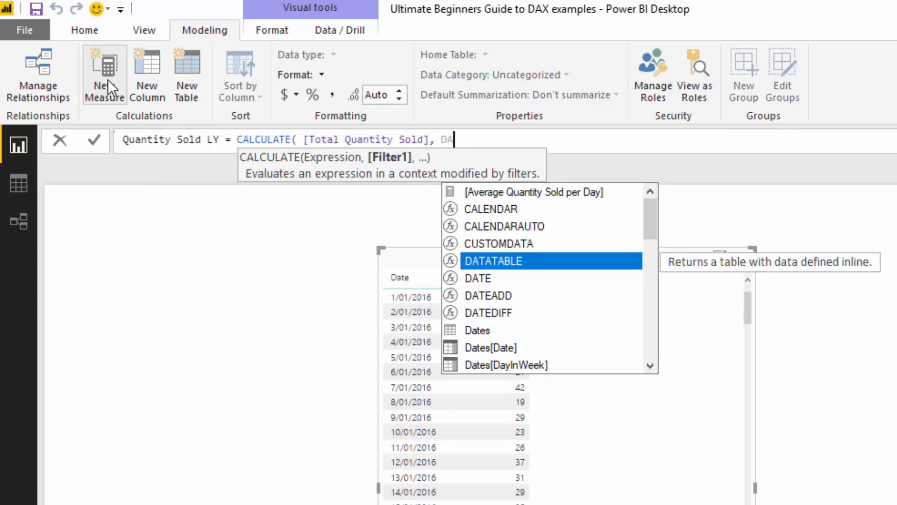
key("Down")
key("Down")
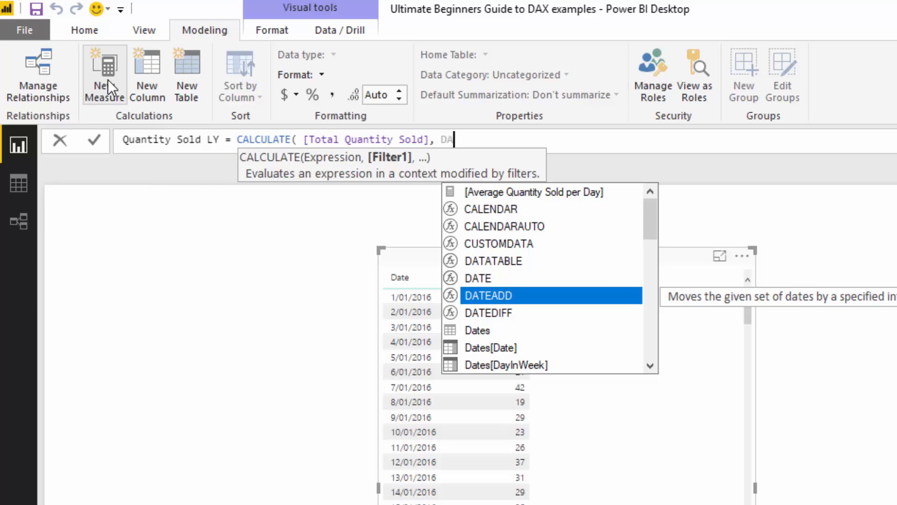
key("Tab")
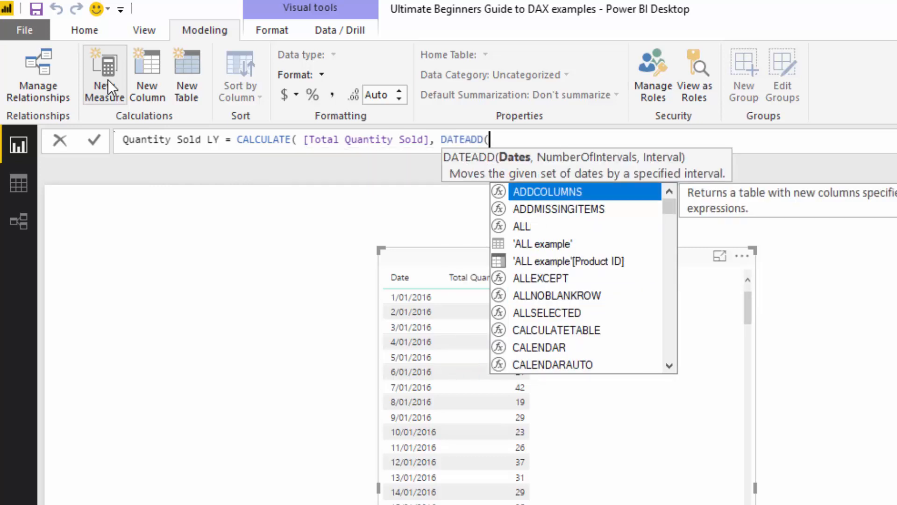
type("Dat")
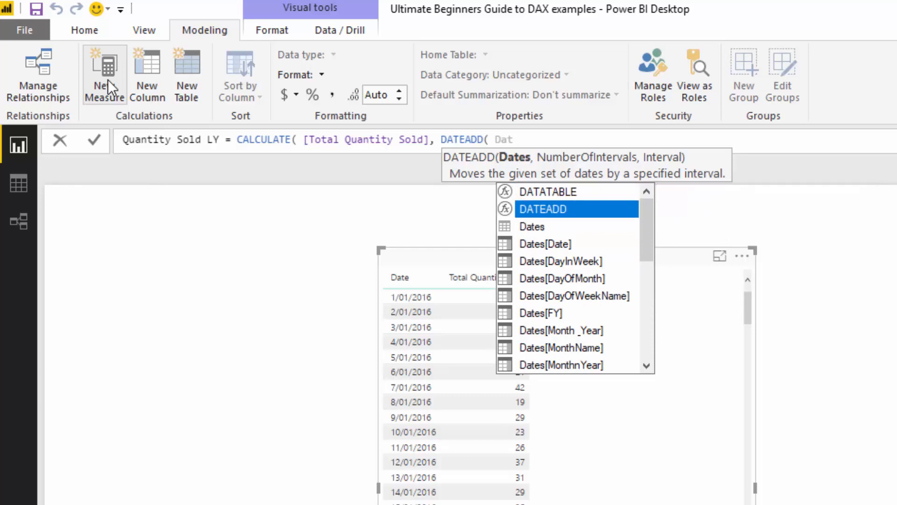
key("Down")
key("Down")
key("Tab")
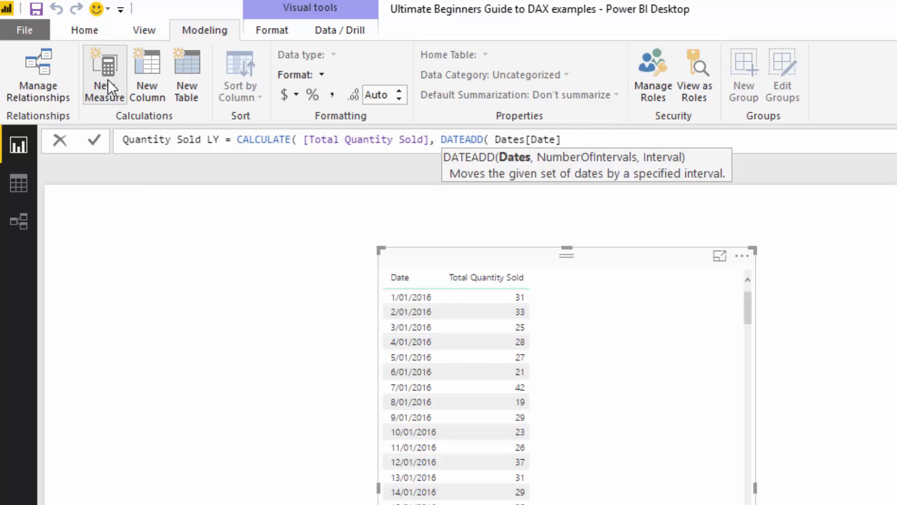
- Set the DATEADD shift to -1 YEAR, close both functions and commit the measure
type(", ")
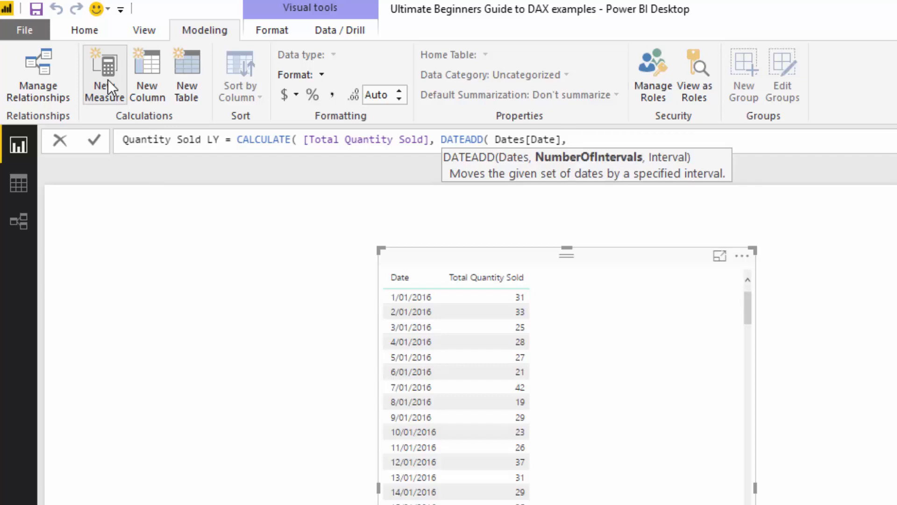
type("-1,")
key("Down")
key("Down")
key("Down")
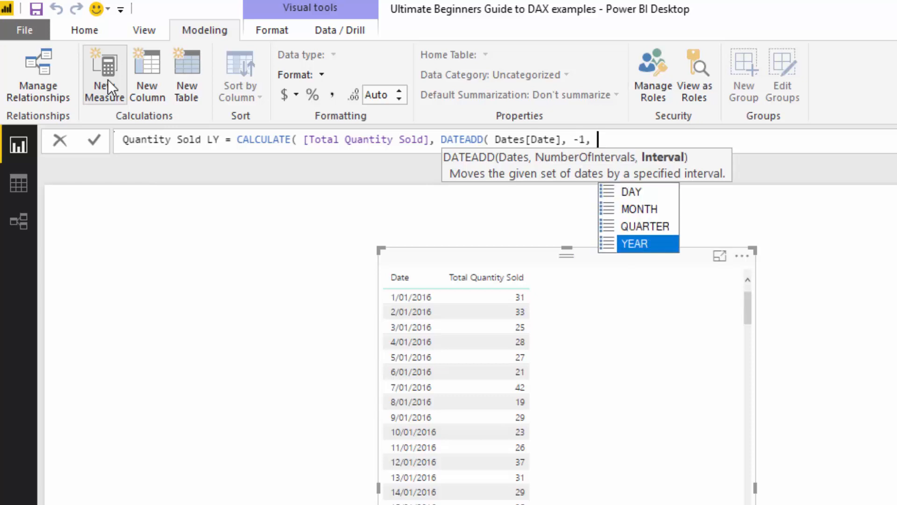
key("Tab")
type(") )")
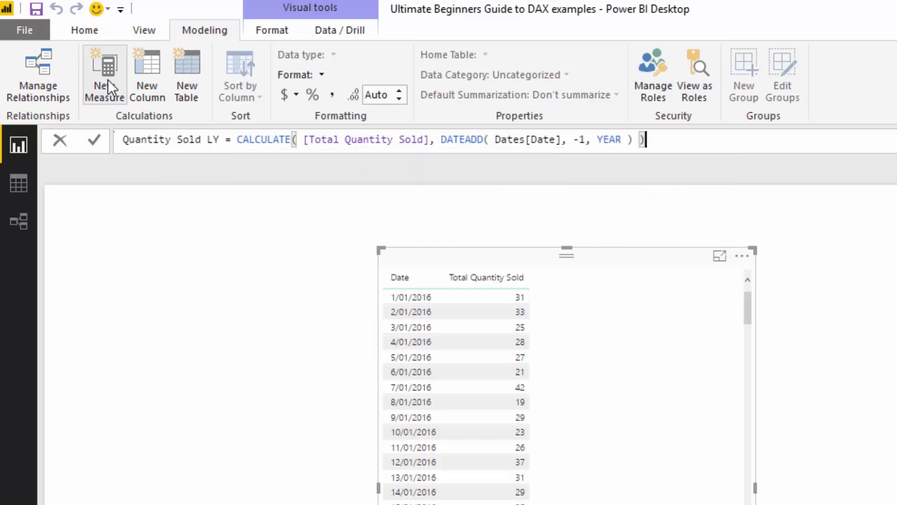
key("Return")
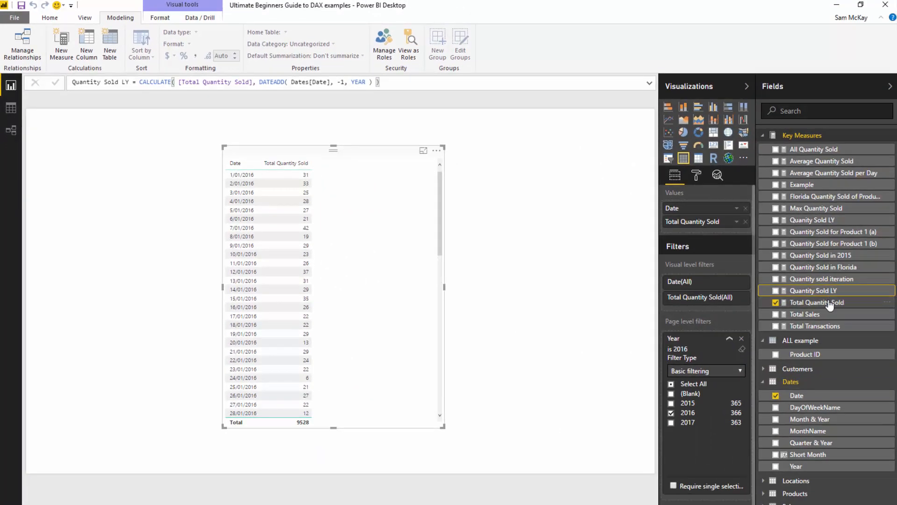
- Add the Quantity Sold LY measure to the date table visual and widen the visual
left_click_drag(814, 291, 348, 261)
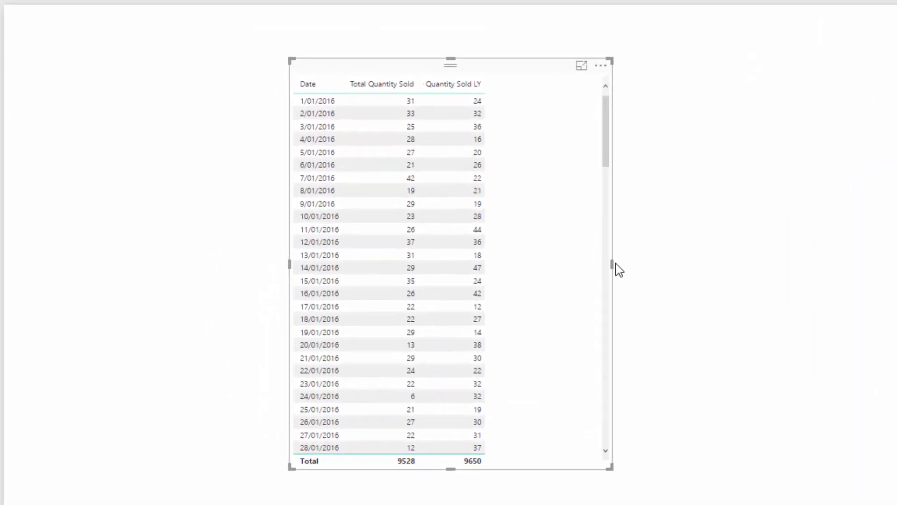
left_click_drag(613, 263, 661, 267)
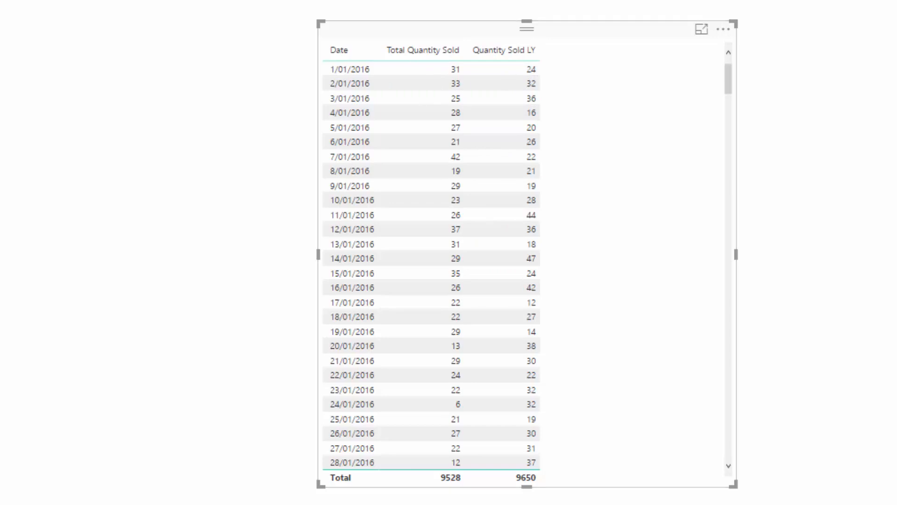
- Examine the DATEADD filter in the Quantity Sold LY formula, including its number of intervals
left_click_drag(358, 13, 516, 14)
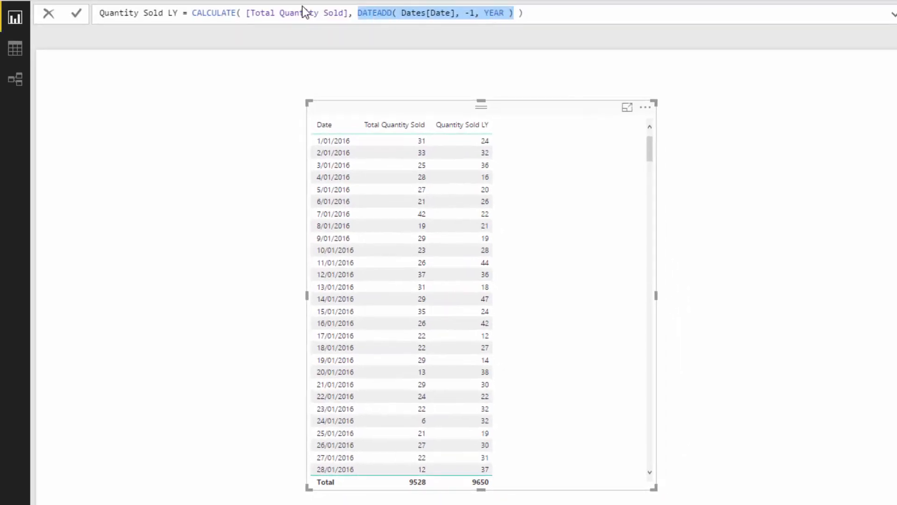
left_click(359, 13)
left_click_drag(359, 13, 514, 14)
left_click(467, 14)
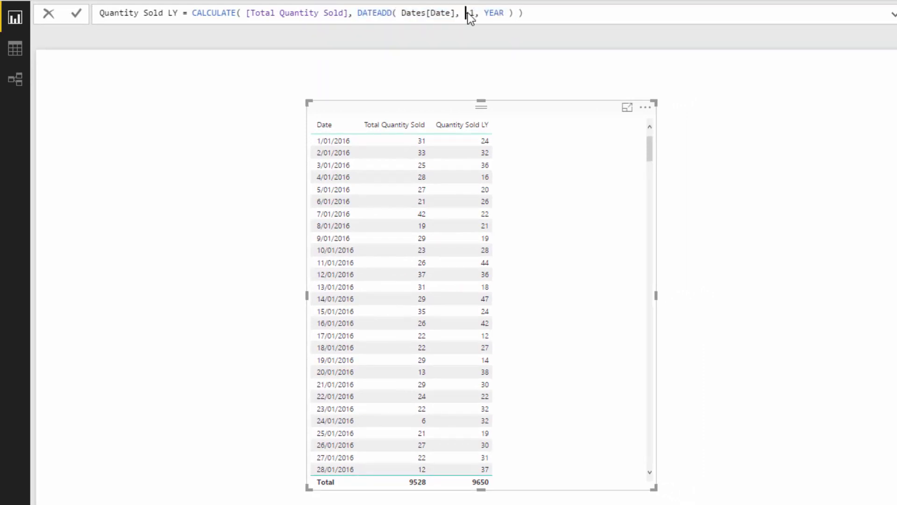
left_click_drag(467, 13, 476, 13)
- Copy the Quantity Sold LY formula into a new measure and rename it Quantity Sold LM
left_click_drag(548, 14, 104, 1)
key("ctrl+c")
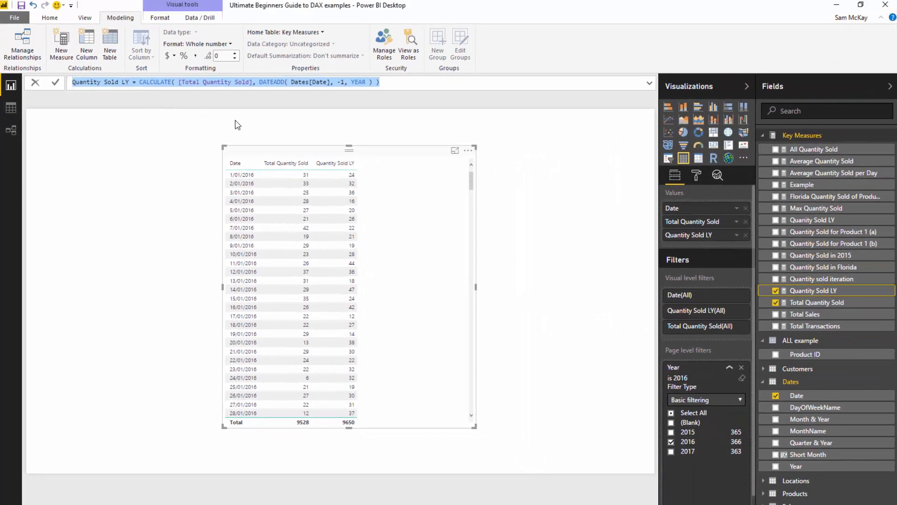
left_click(62, 44)
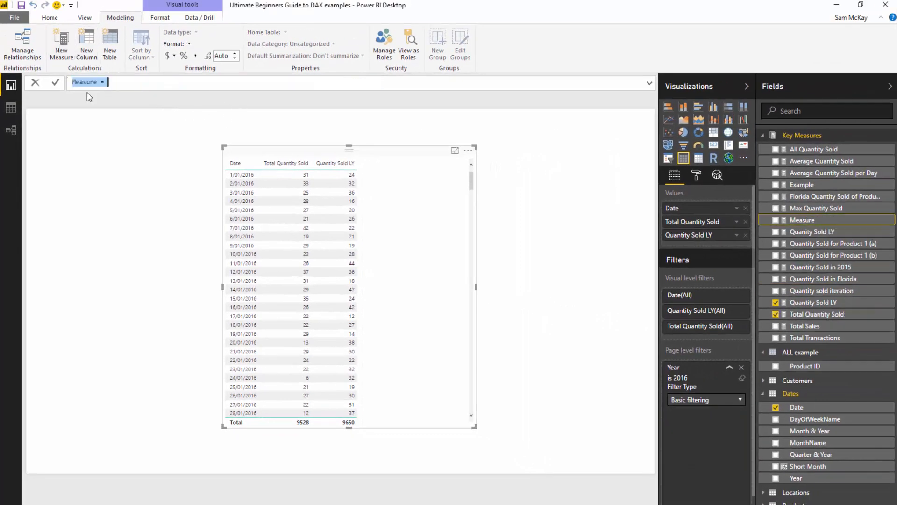
key("ctrl+v")
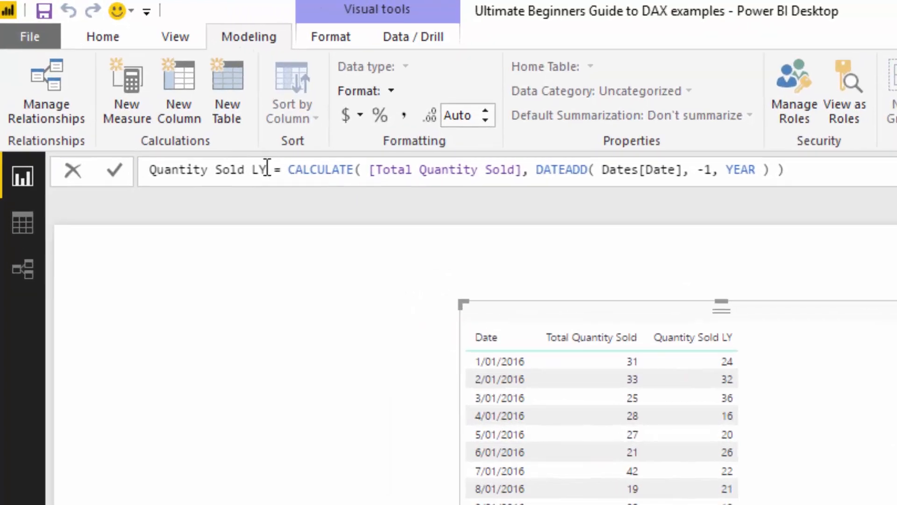
left_click_drag(267, 167, 260, 168)
type("M")
- Change the DATEADD interval to MONTH, commit Quantity Sold LM and add it to the table visual
left_click_drag(756, 170, 727, 170)
key("BackSpace")
type("MONTH")
left_click(813, 167)
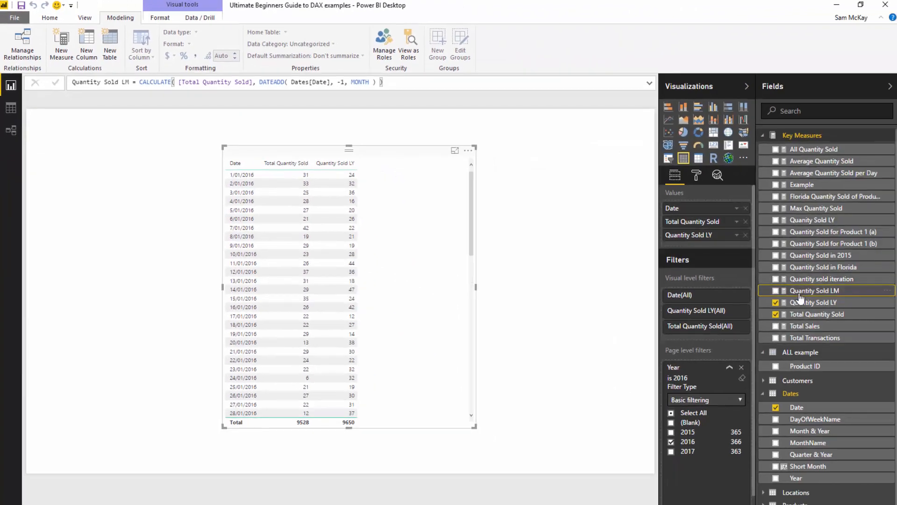
left_click_drag(802, 290, 375, 272)
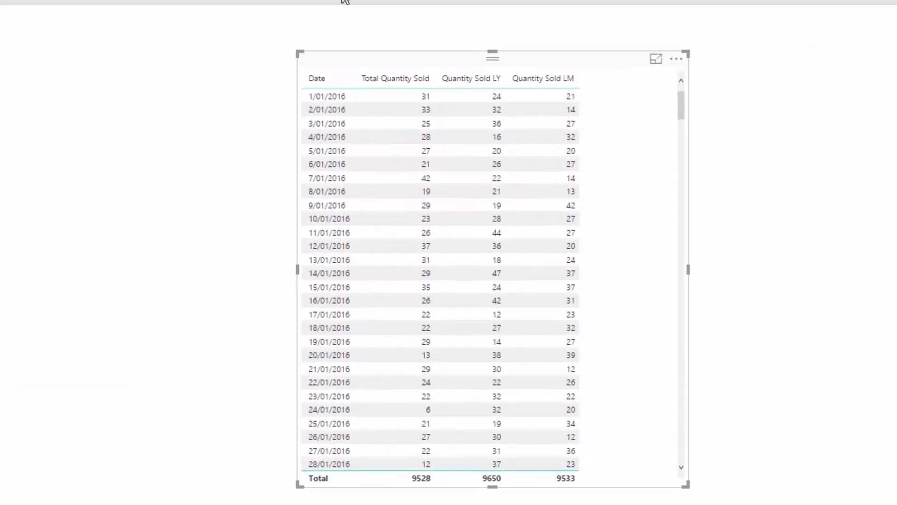
- Review the CALCULATE function, the [Total Quantity Sold] expression and the DATEADD filter in the Quantity Sold LM formula
left_click_drag(246, 11, 201, 14)
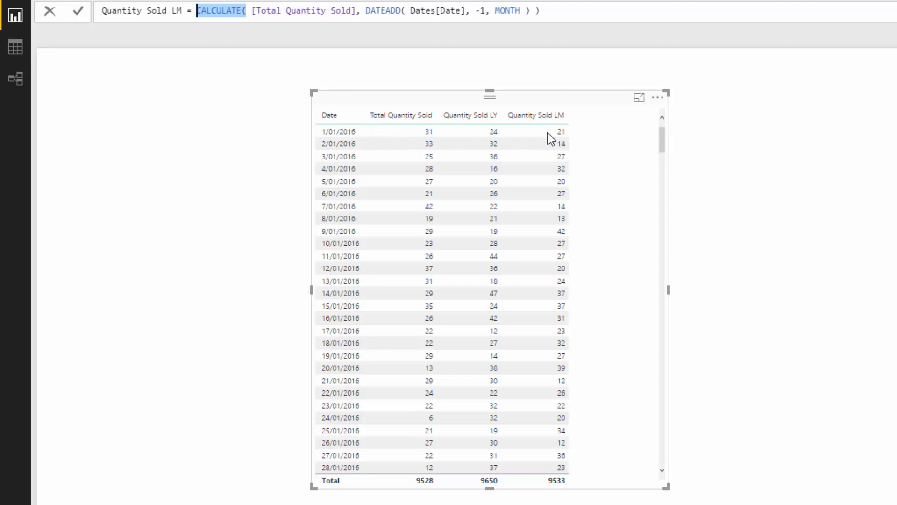
left_click_drag(356, 11, 251, 11)
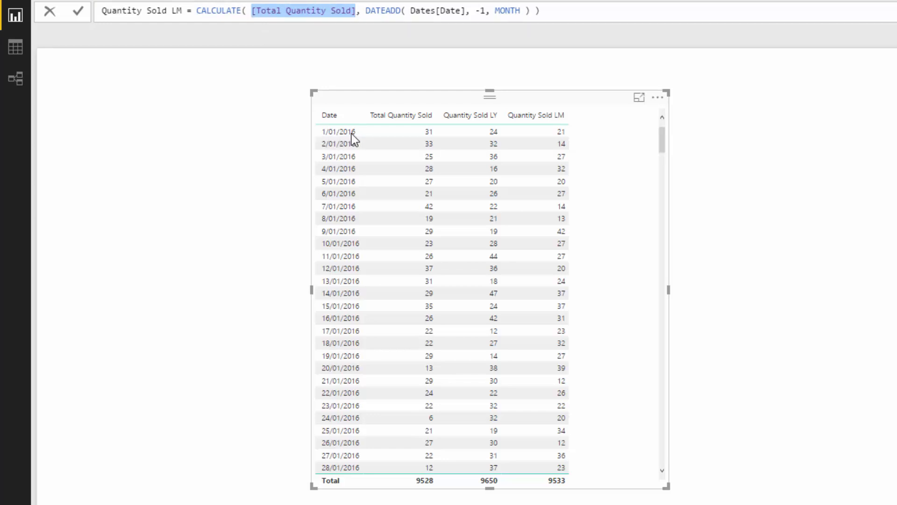
left_click_drag(367, 9, 477, 10)
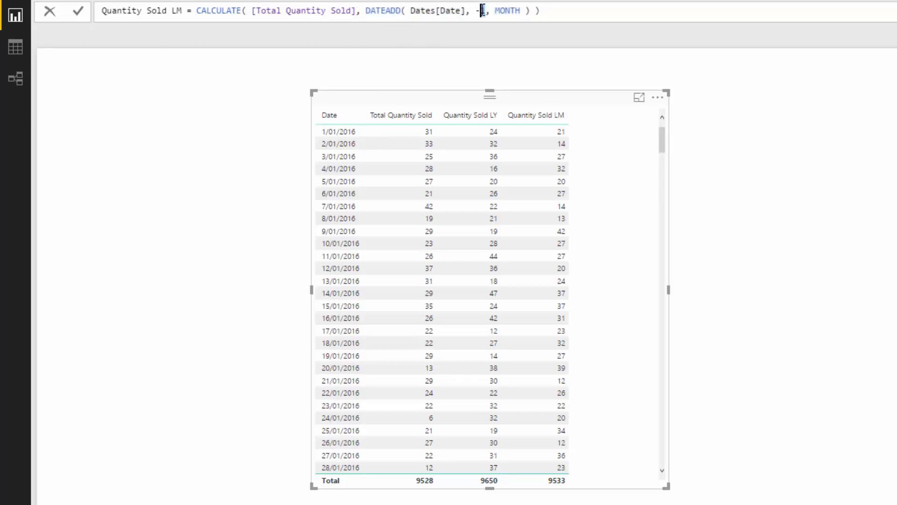
double_click(483, 10)
left_click_drag(356, 11, 256, 10)
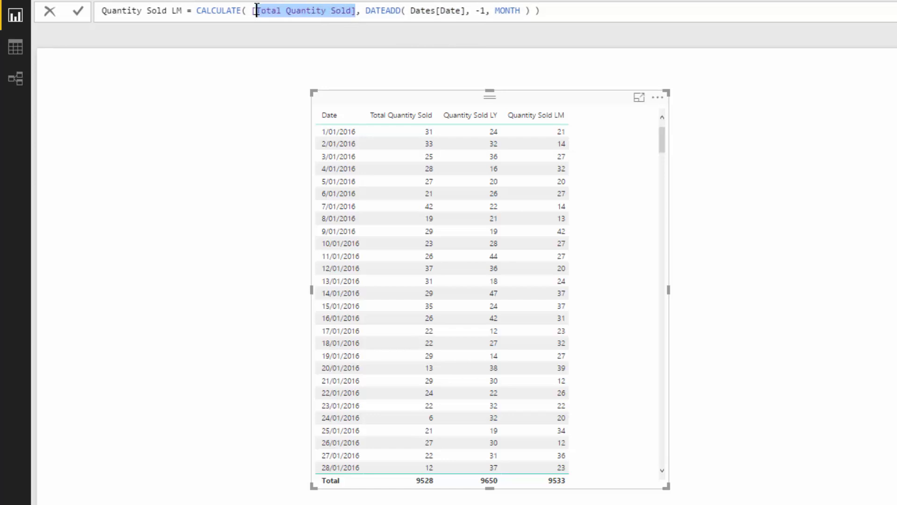
left_click(584, 13)
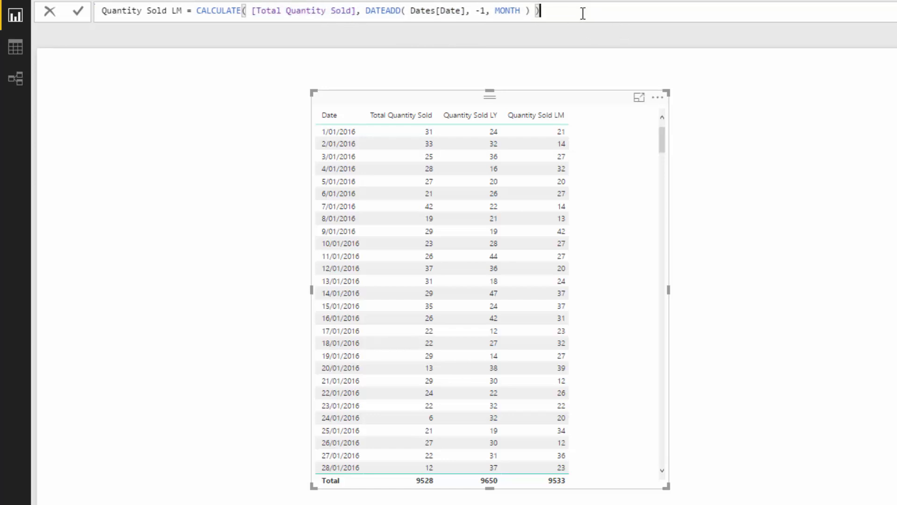
- Copy the Quantity Sold LM formula into a new measure and rename it Quantity Sold 2Q Ago
key("ctrl+a")
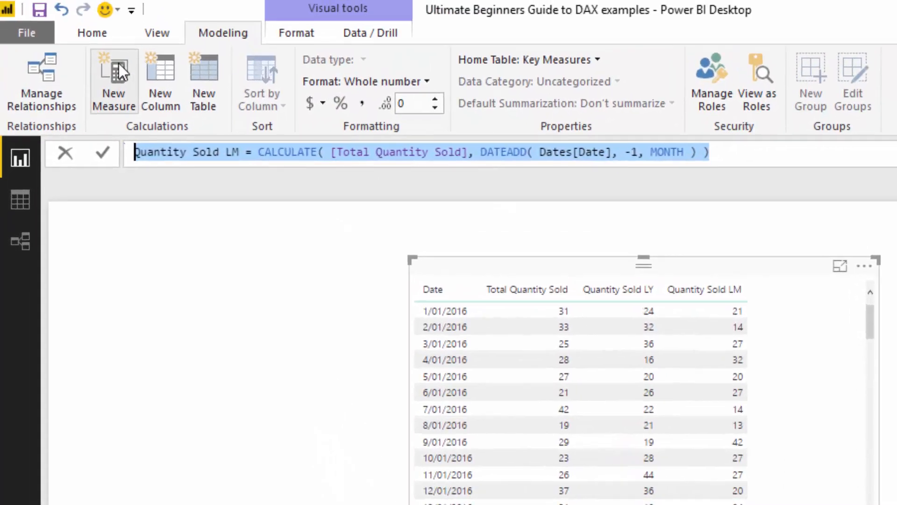
key("ctrl+c")
left_click(117, 60)
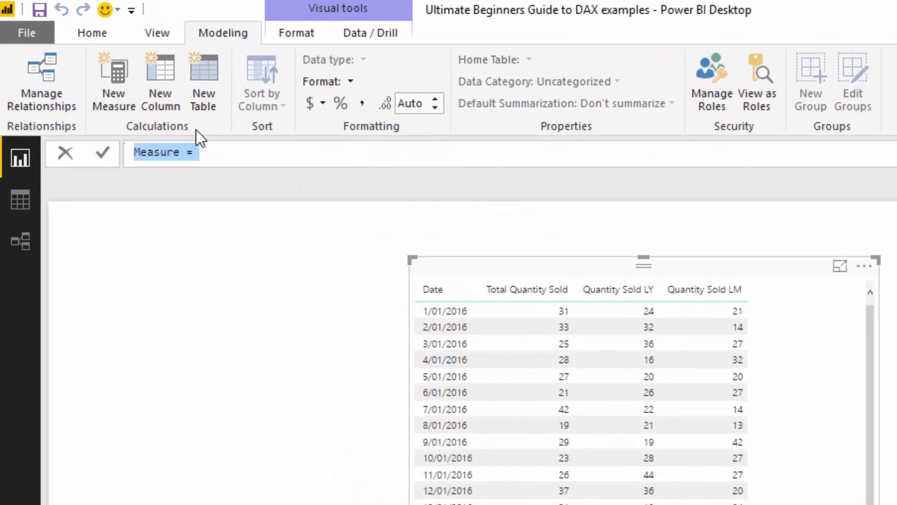
key("ctrl+v")
double_click(232, 152)
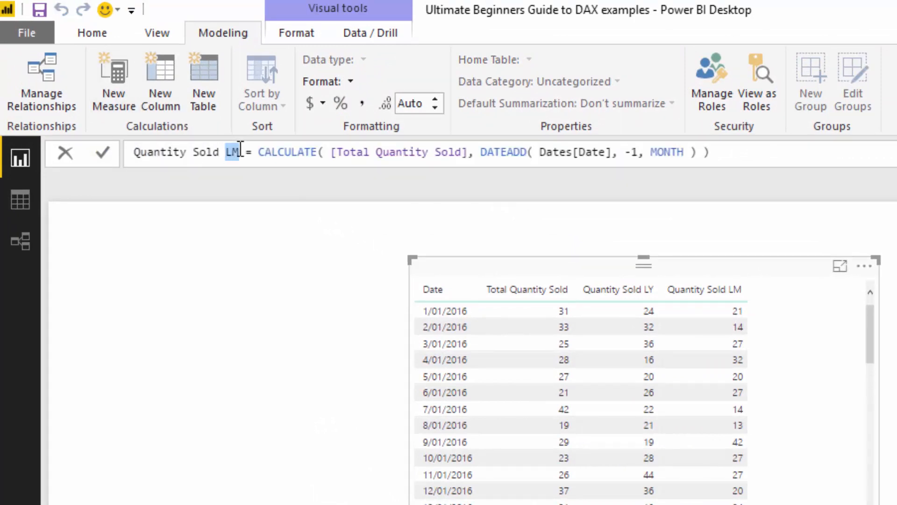
type("20 A")
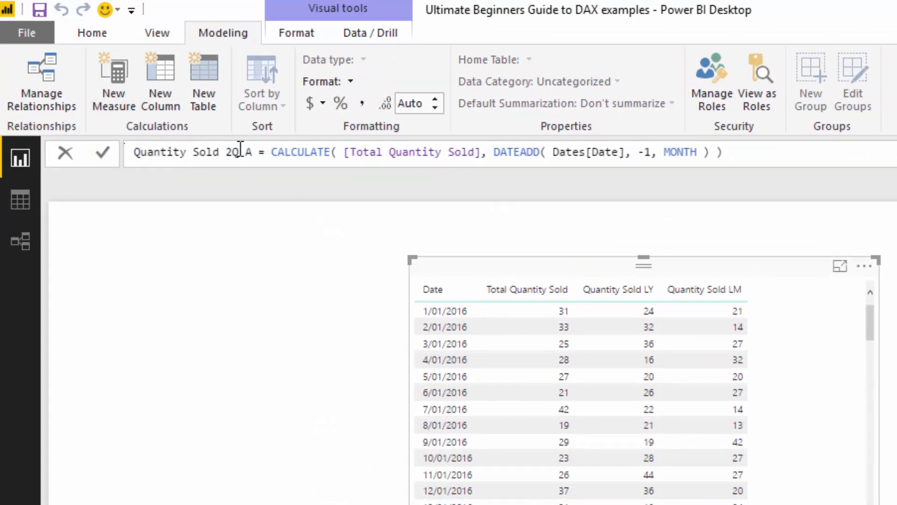
type("go")
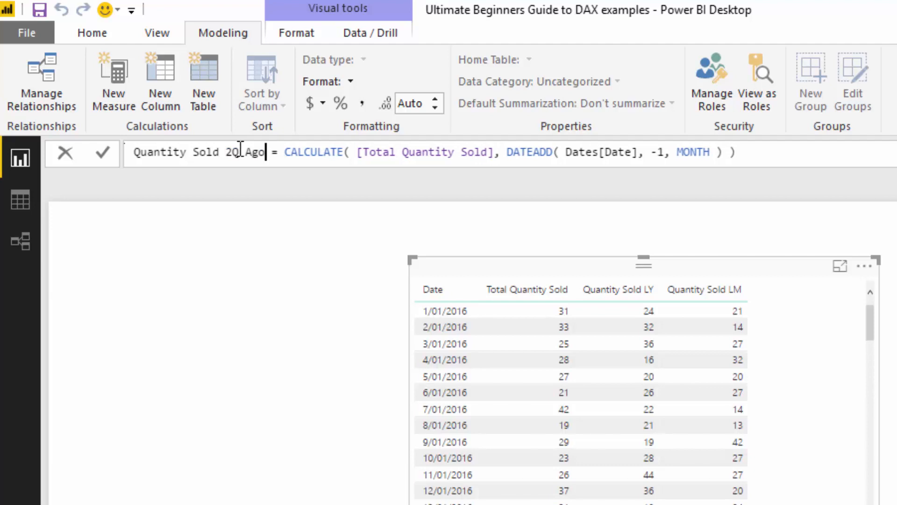
- Set the DATEADD filter to -2 intervals of QUARTER, commit Quantity Sold 2Q Ago and add it to the table visual
double_click(662, 152)
type("2")
left_click_drag(710, 153, 678, 154)
type("Qu")
key("Tab")
left_click(785, 153)
key("Return")
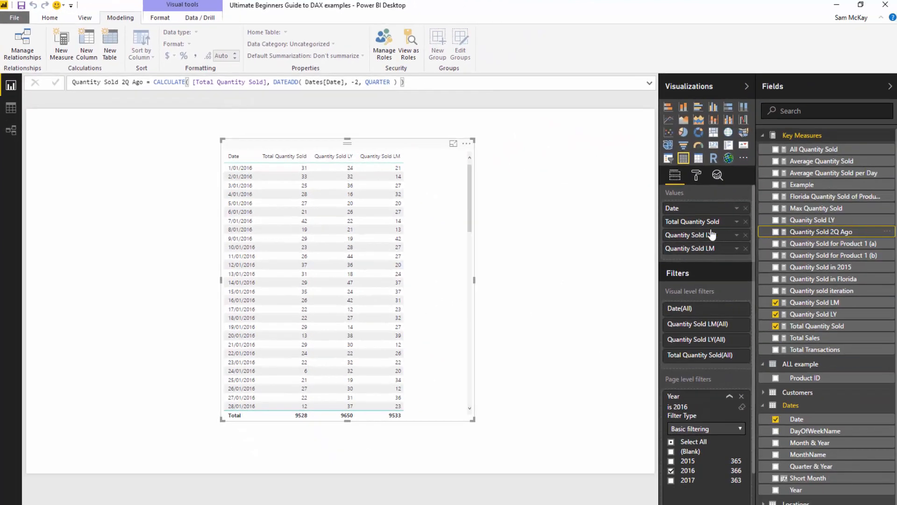
left_click_drag(821, 231, 428, 282)
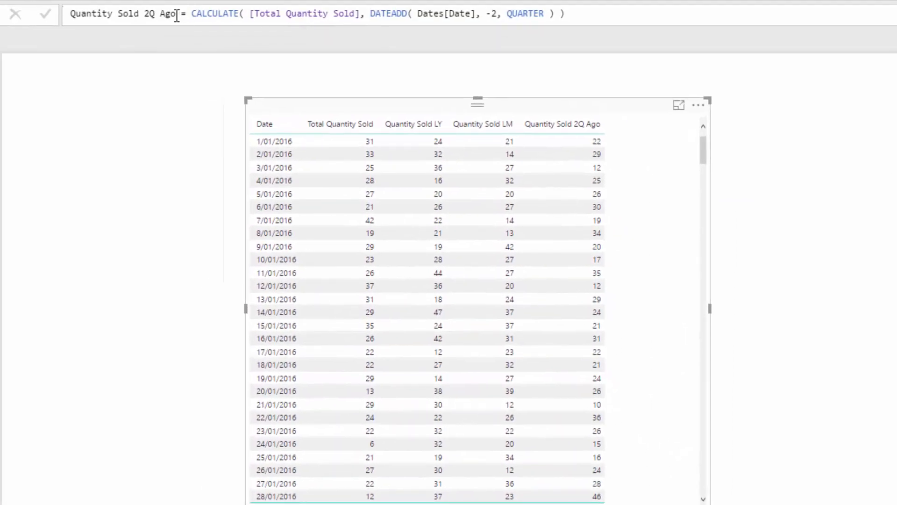
left_click_drag(177, 16, 70, 14)
left_click(607, 13)
- Move the table visual toward the left side of the report page and widen it to make room for more columns
left_click(485, 101)
left_click_drag(550, 111, 444, 117)
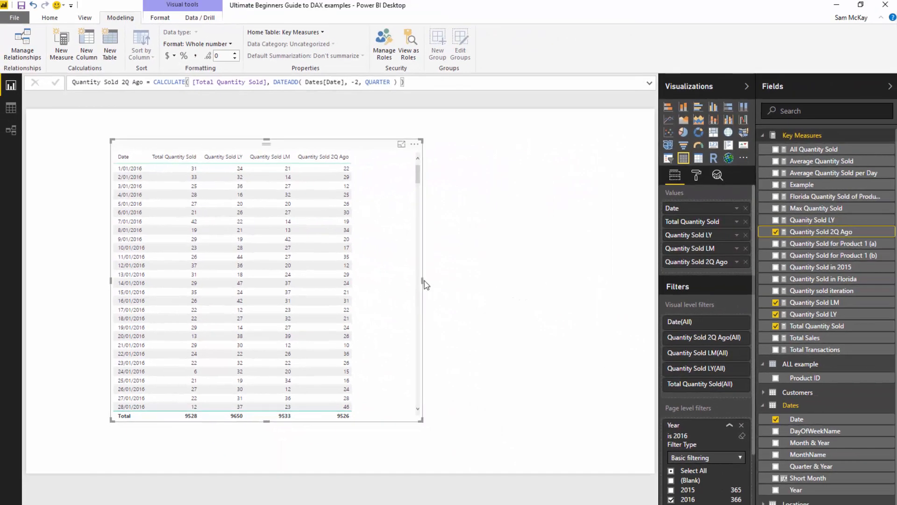
left_click_drag(423, 280, 535, 280)
left_click_drag(401, 144, 401, 141)
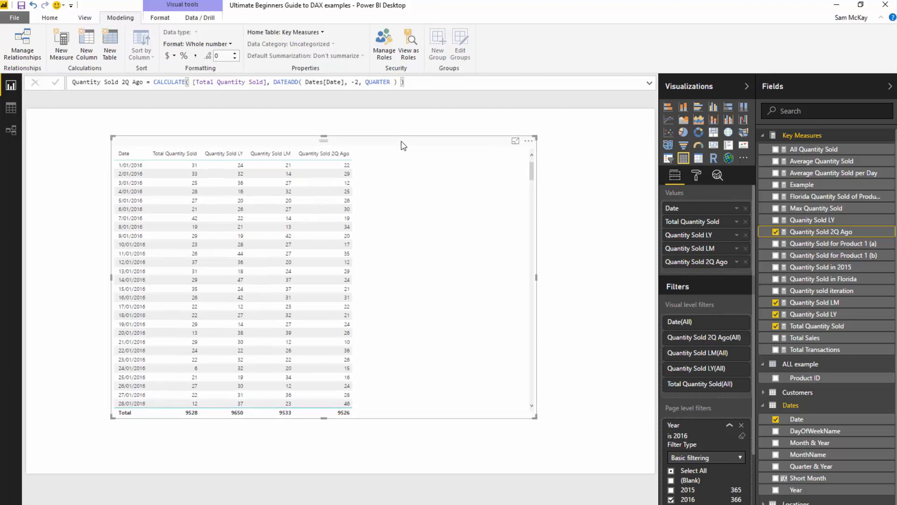
left_click_drag(536, 278, 564, 281)
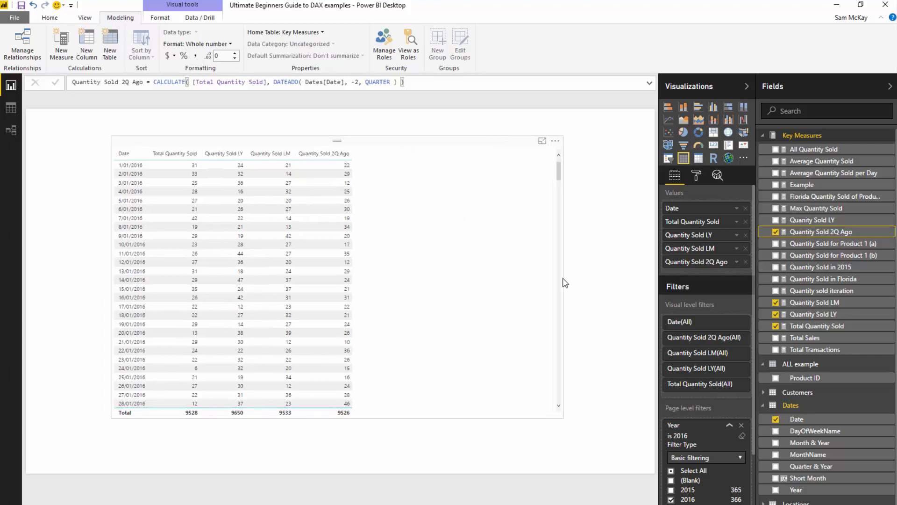
left_click_drag(461, 140, 465, 145)
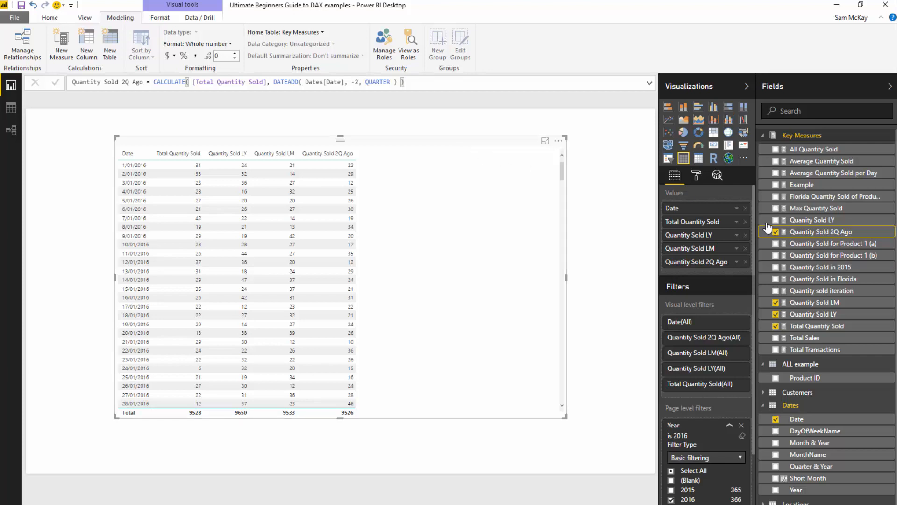
- Create a new measure named Quantity Sold MTD and begin its CALCULATE formula with [Total Quantity Sold] as the expression
left_click(64, 45)
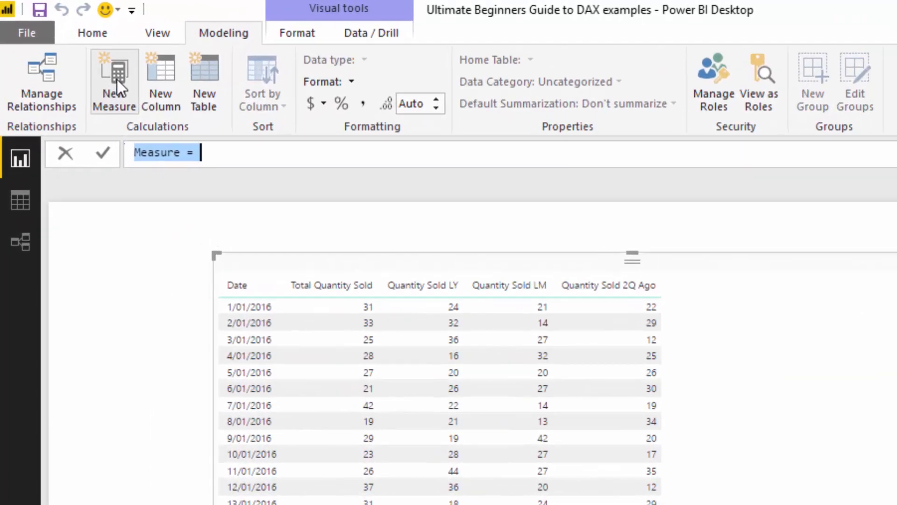
type("Quanti")
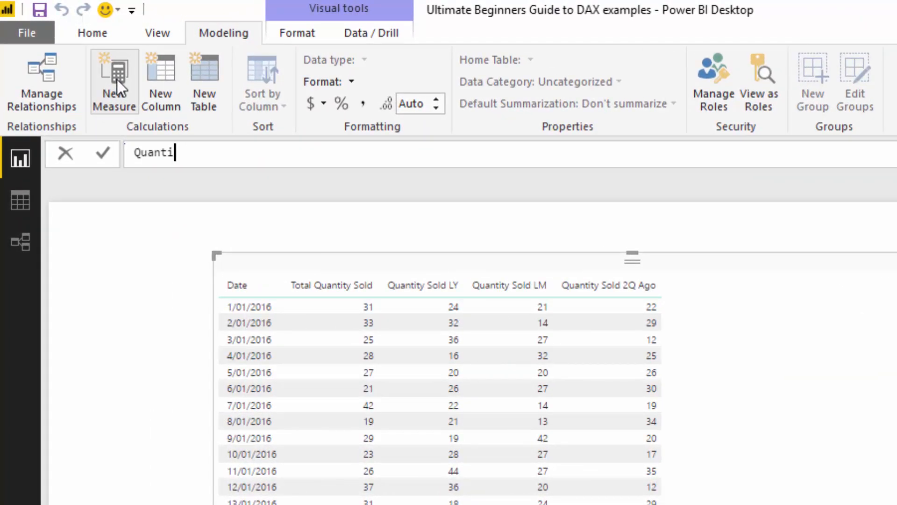
type("ty Sold MTD")
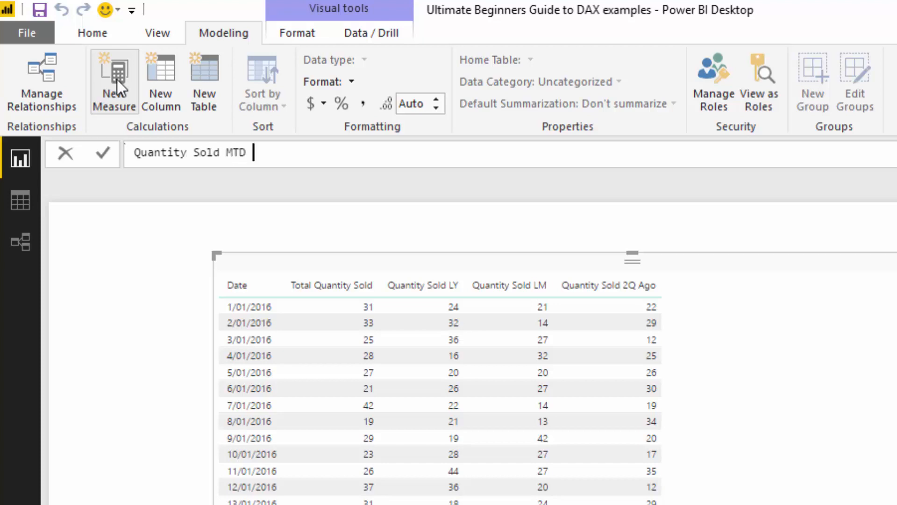
type(" = CA")
key("Tab")
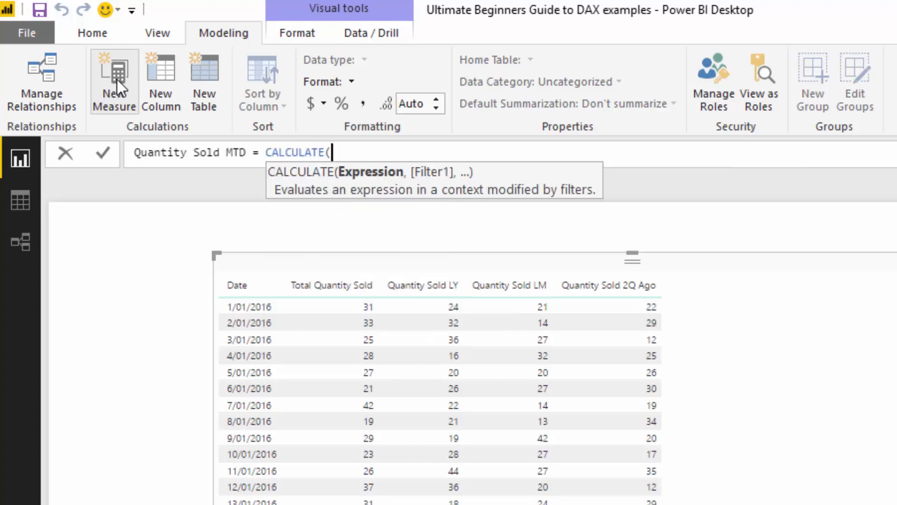
type("[Total")
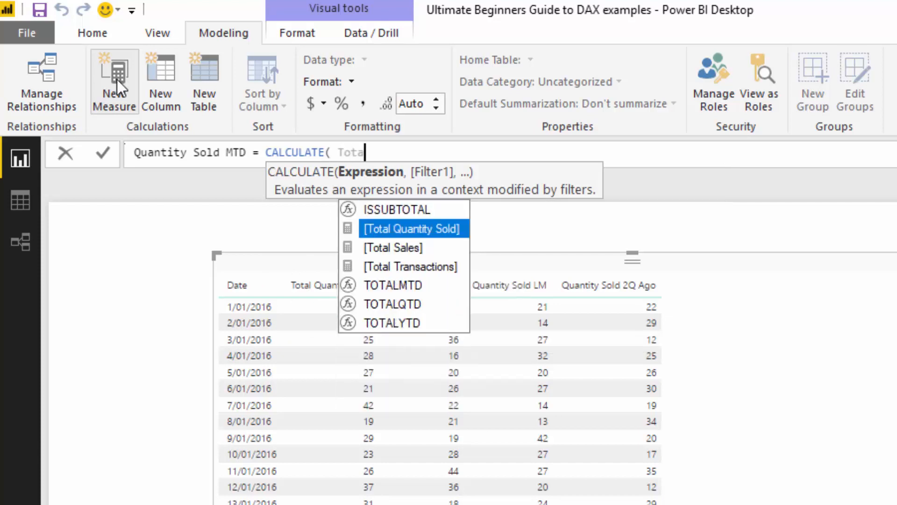
key("BackSpace")
key("Tab")
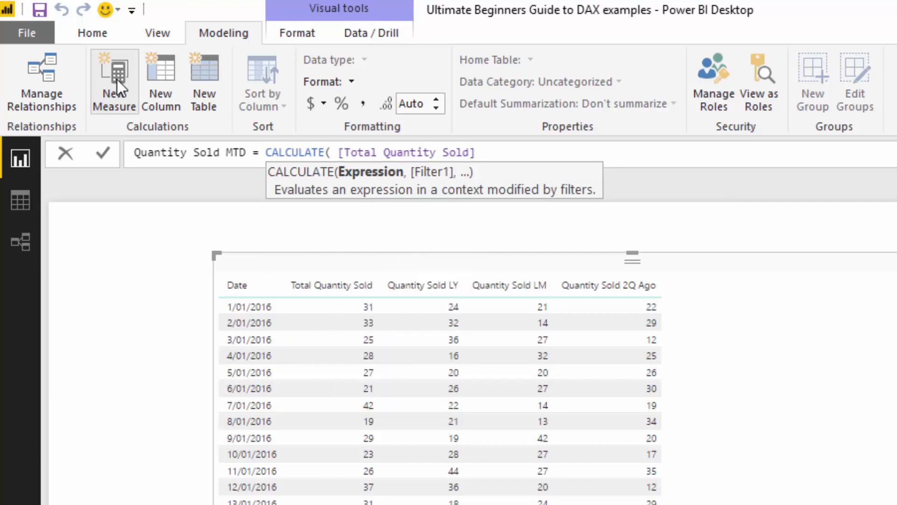
- Add the DATESMTD function as the filter argument of CALCULATE in the Quantity Sold MTD formula
type(",")
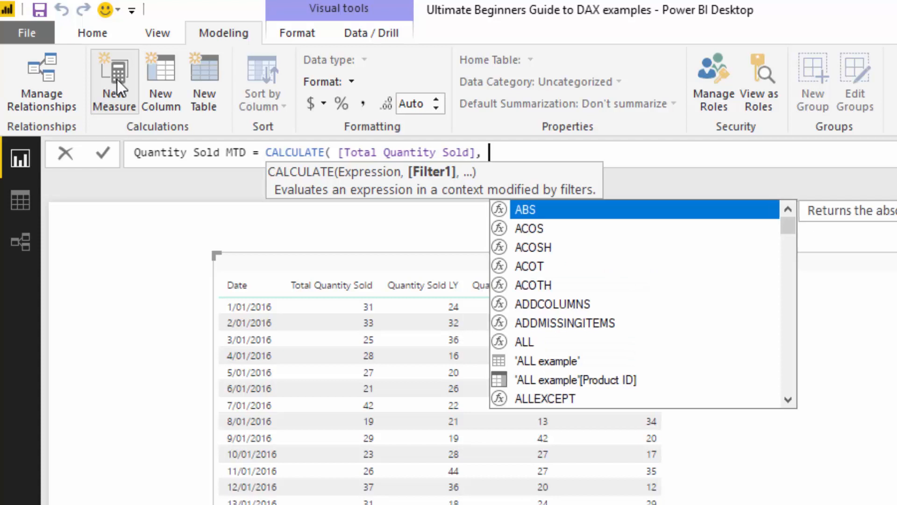
type(" DA")
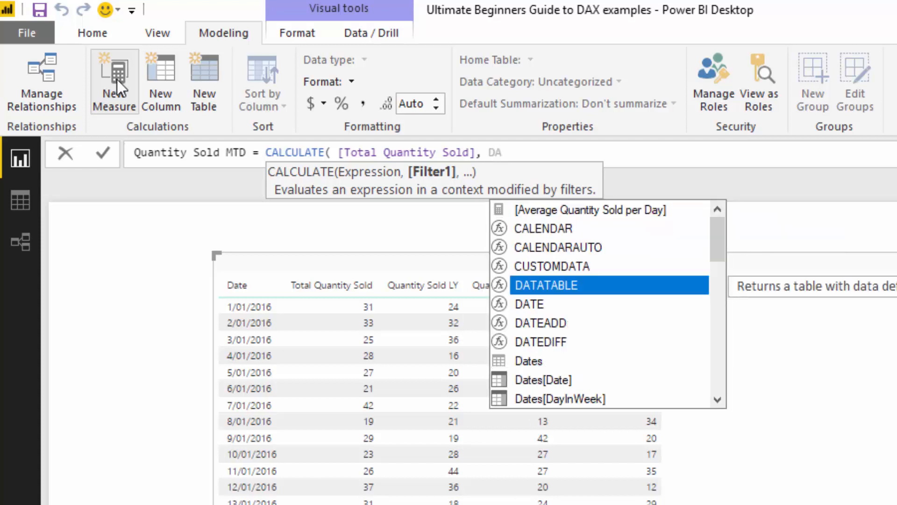
key("BackSpace")
key("BackSpace")
type("MT")
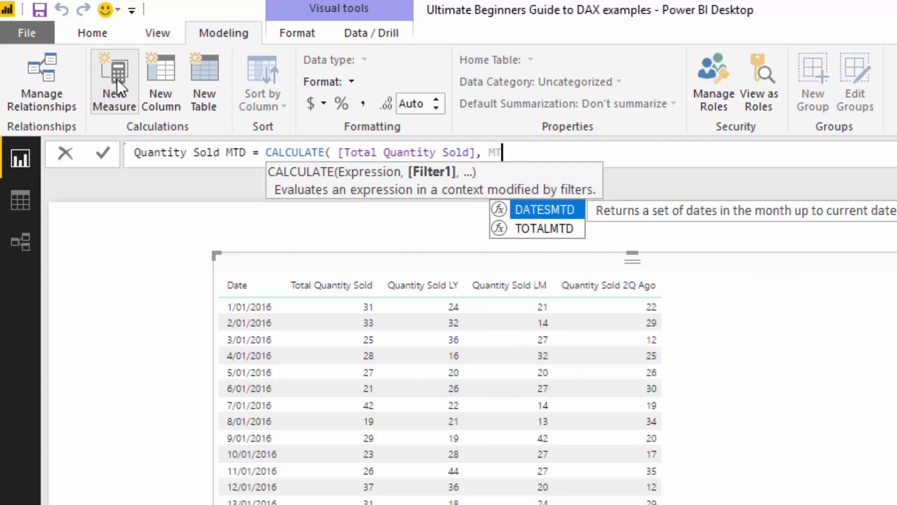
type("D")
key("Tab")
- Supply Dates[Date] as the DATESMTD argument and close both functions in the Quantity Sold MTD formula
type("Dat")
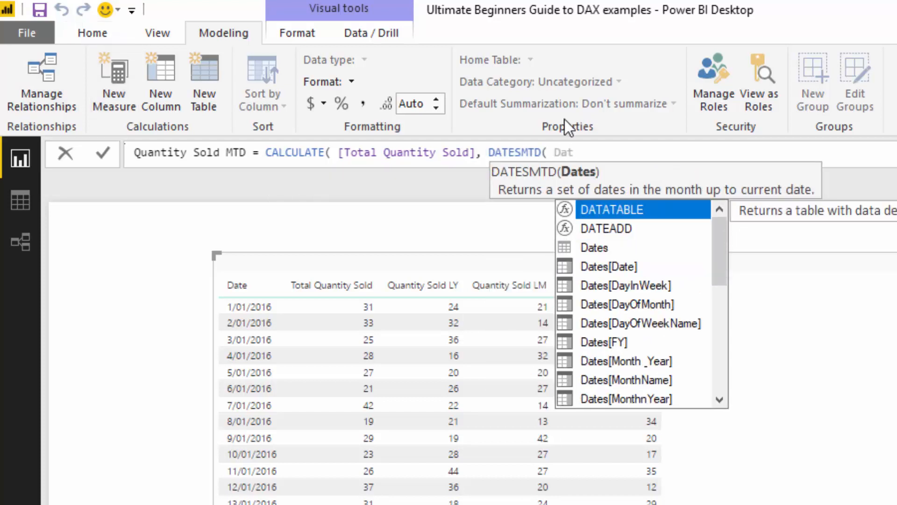
type("es")
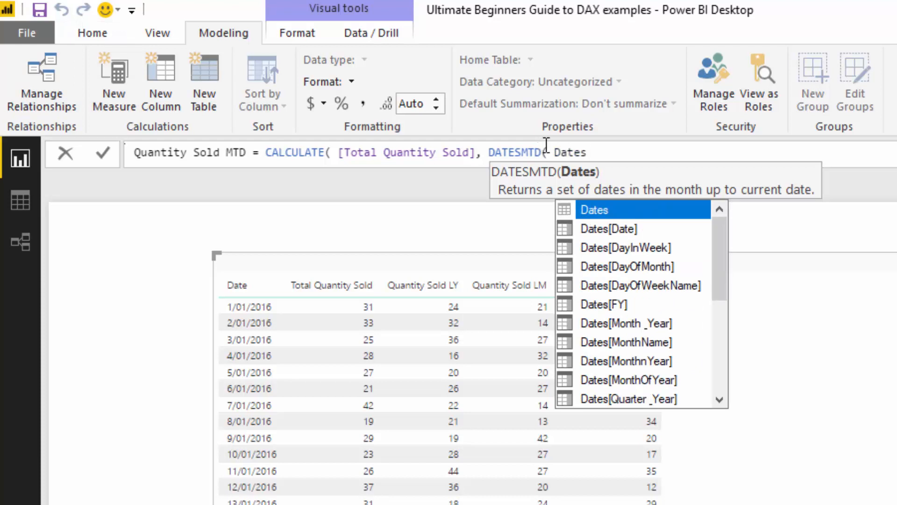
key("Escape")
type("[Date]")
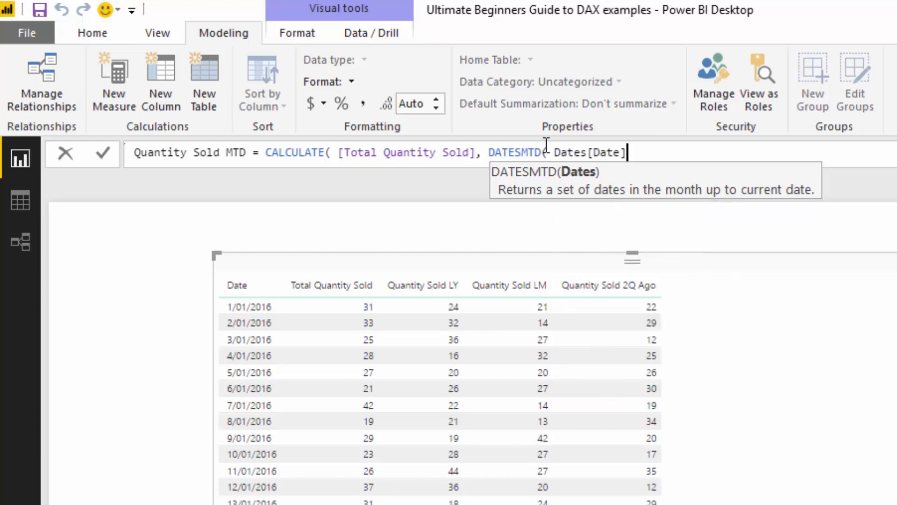
type(" )")
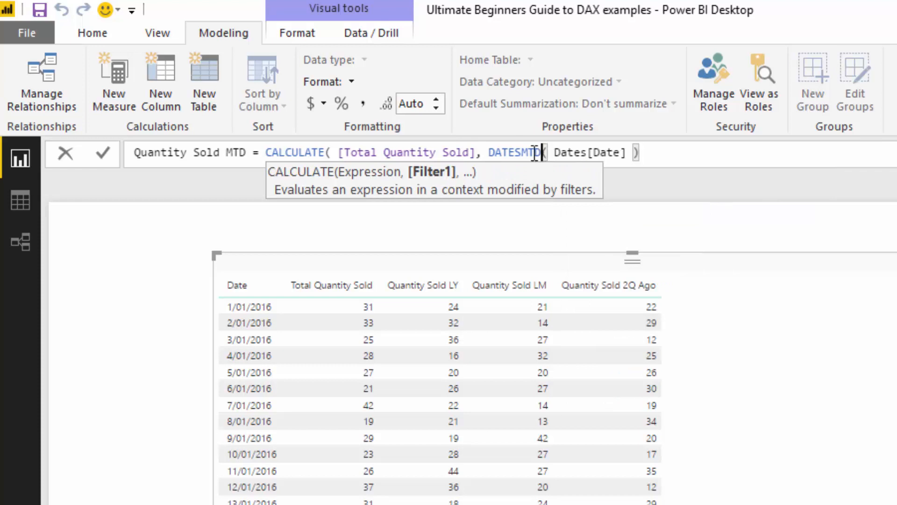
left_click_drag(541, 153, 489, 152)
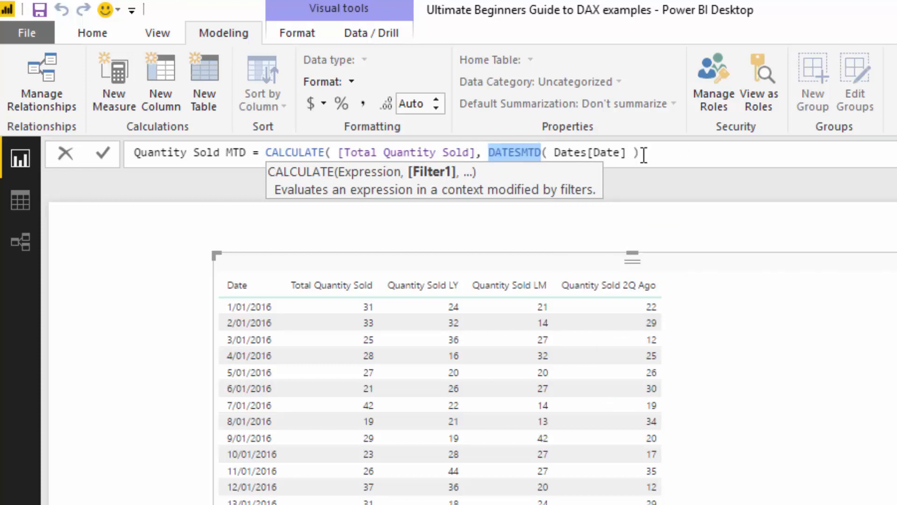
left_click(676, 154)
type(")")
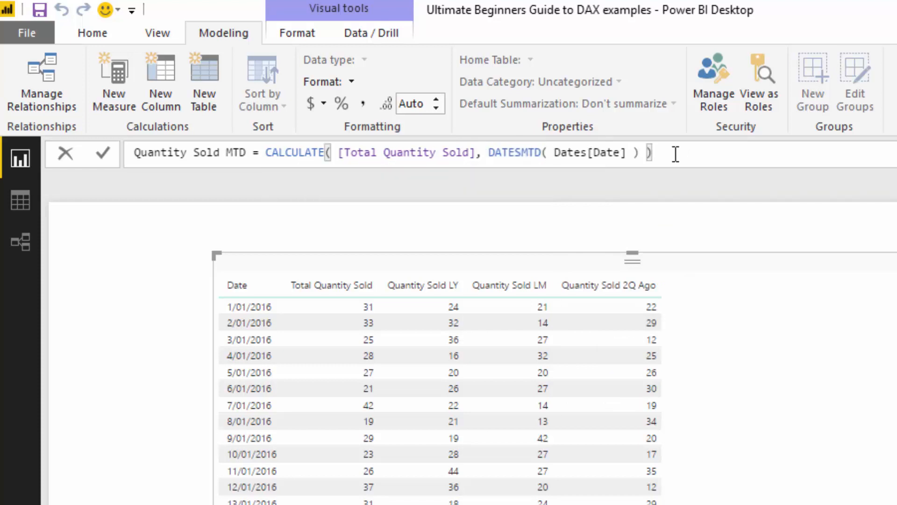
- Commit Quantity Sold MTD, add it to the table visual and check its values across the month change
key("Return")
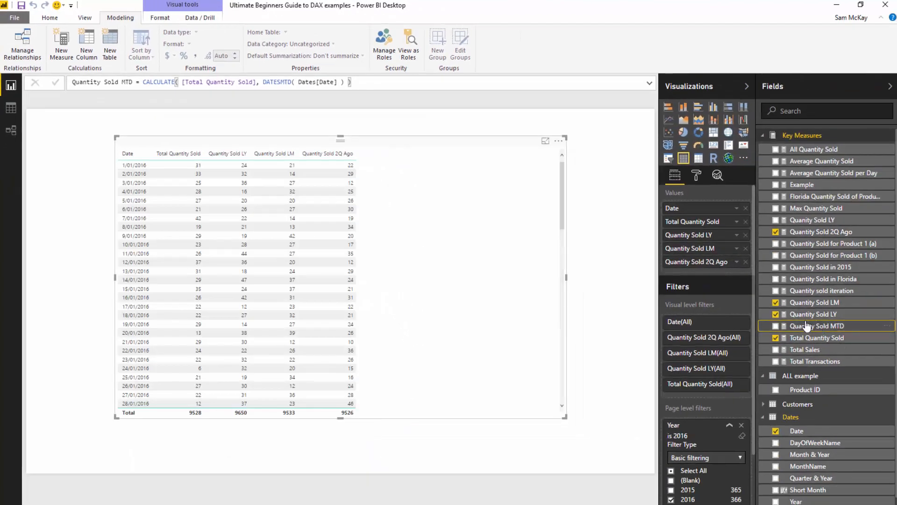
left_click_drag(807, 326, 439, 238)
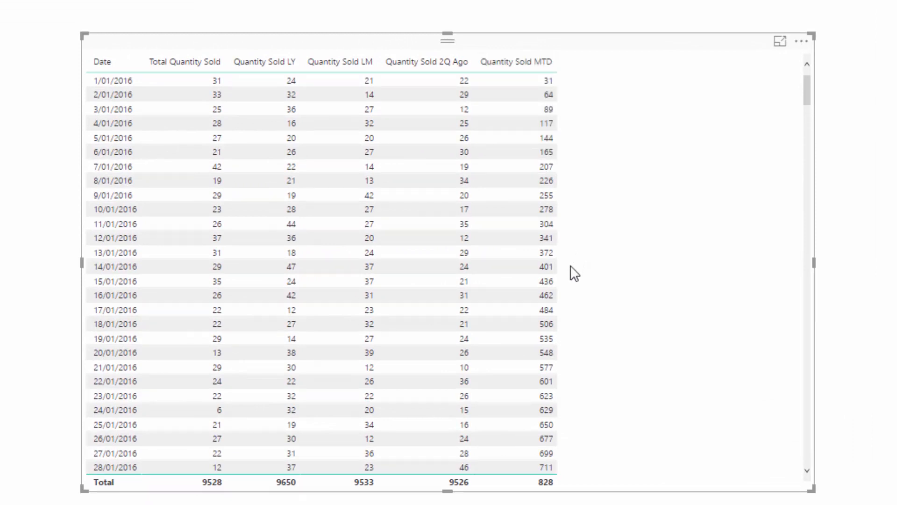
scroll(574, 273, "down", 5)
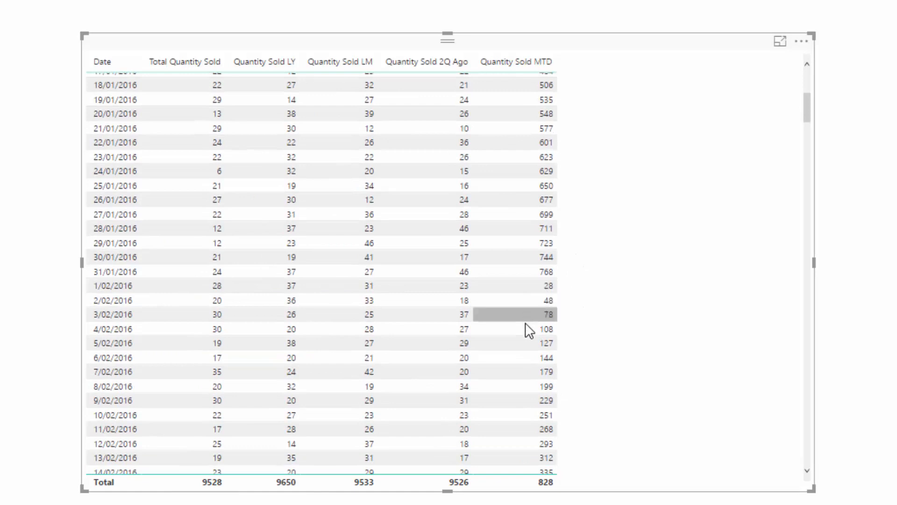
scroll(583, 254, "up", 5)
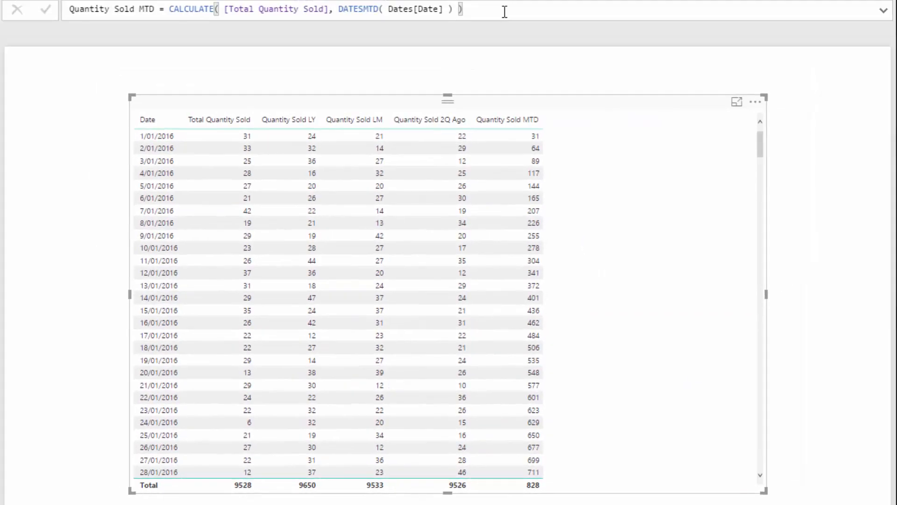
- Copy the Quantity Sold MTD formula into a new measure and rename it Quantity Sold QTD
left_click_drag(505, 10, 68, 10)
key("ctrl+c")
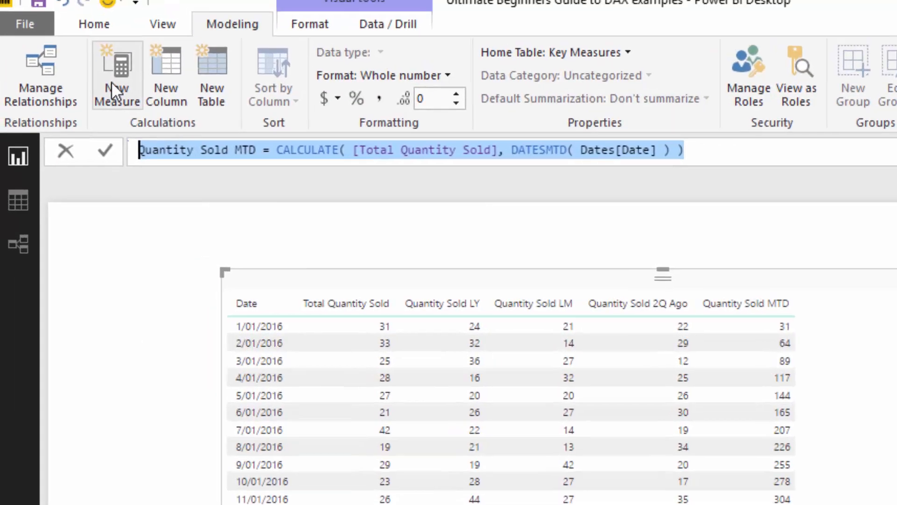
left_click(112, 83)
key("ctrl+v")
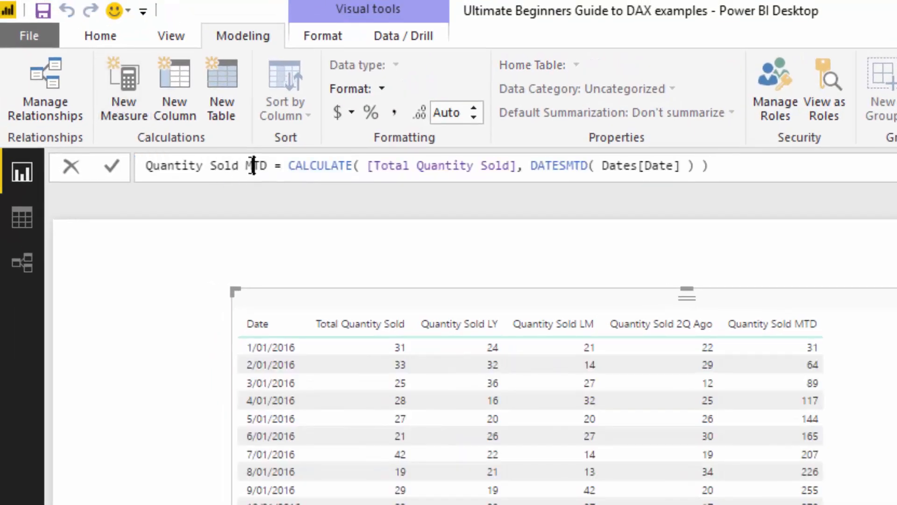
left_click_drag(253, 166, 246, 166)
type("Q")
- Change the filter function to DATESQTD, commit Quantity Sold QTD and add it to the table visual to check its values
left_click_drag(567, 167, 574, 167)
type("Q")
left_click(842, 170)
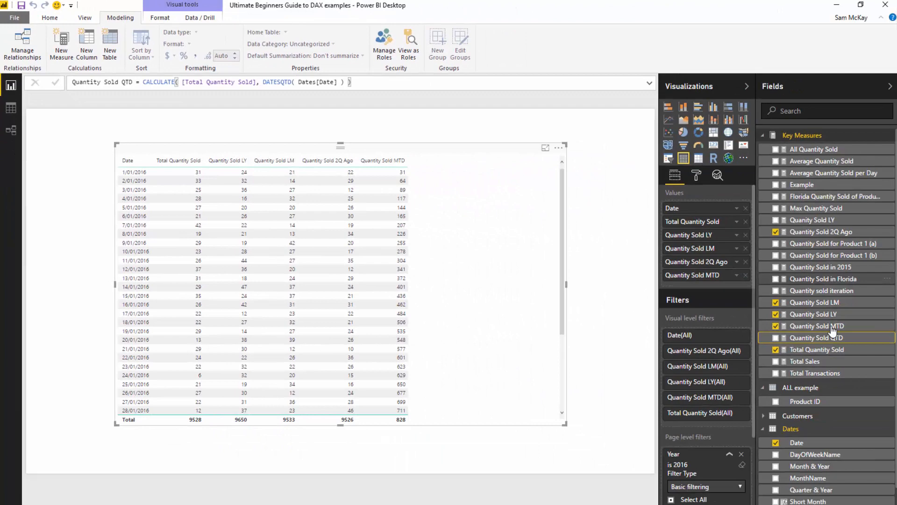
left_click_drag(816, 337, 477, 268)
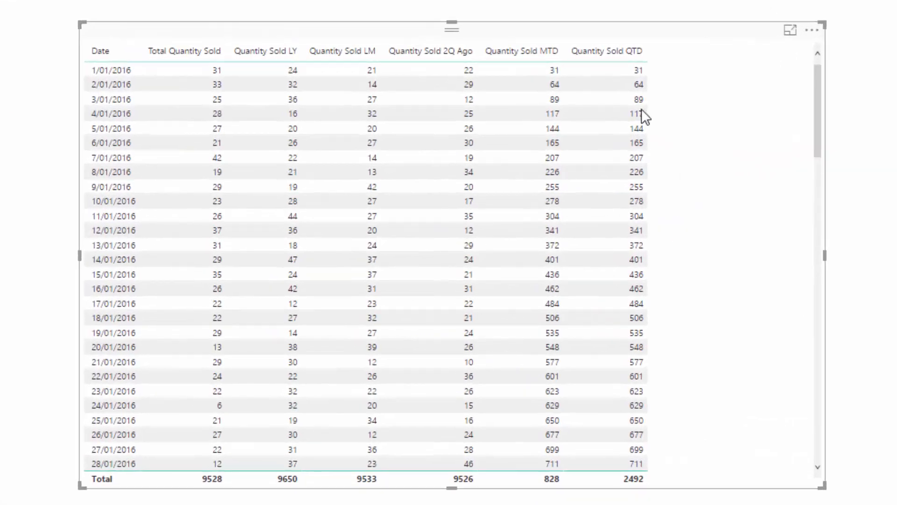
scroll(676, 91, "down", 10)
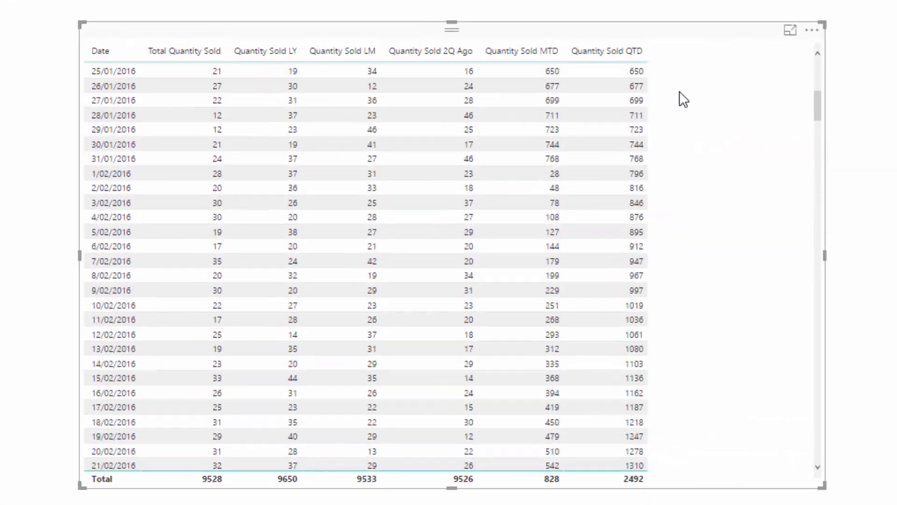
- Check the Quantity Sold QTD values across the quarter change from 31/03/2016 to 1/04/2016
scroll(680, 91, "down", 10)
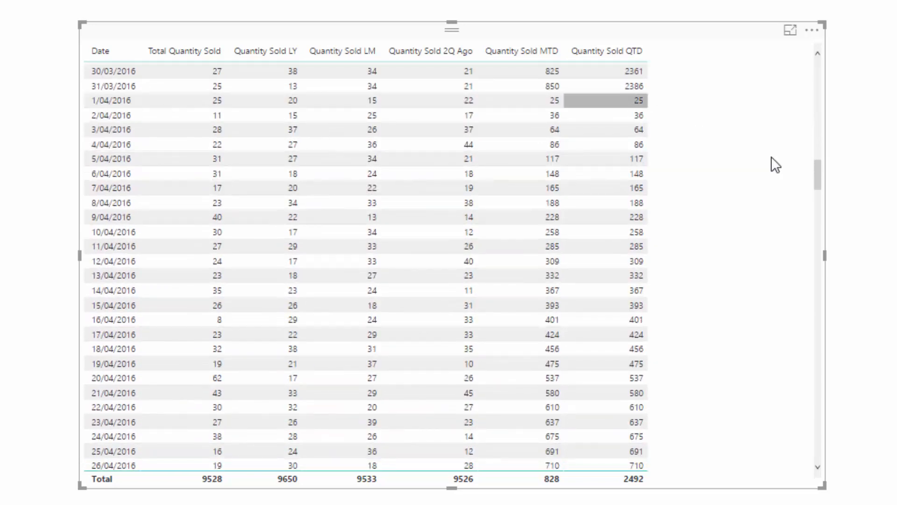
scroll(790, 184, "up", 6)
scroll(790, 183, "up", 13)
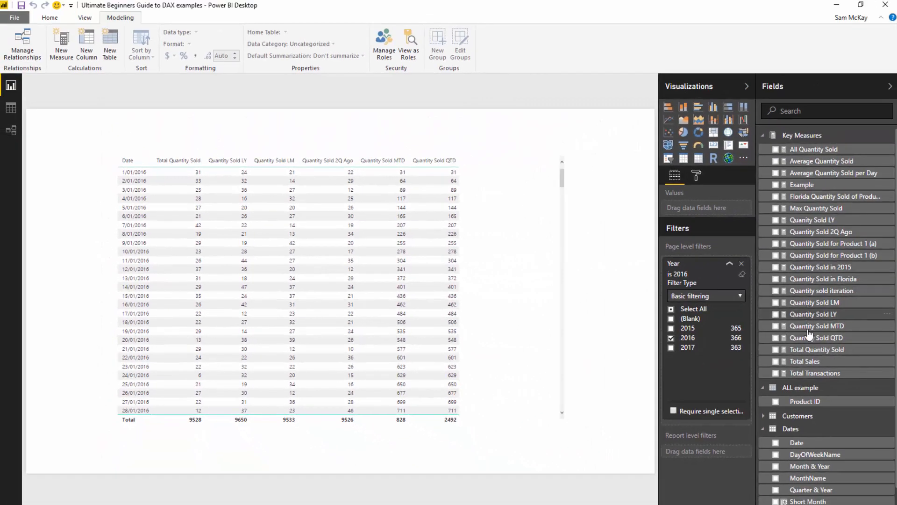
- Copy the Quantity Sold QTD formula into a new measure and rename it Quantity Sold YTD
left_click(809, 337)
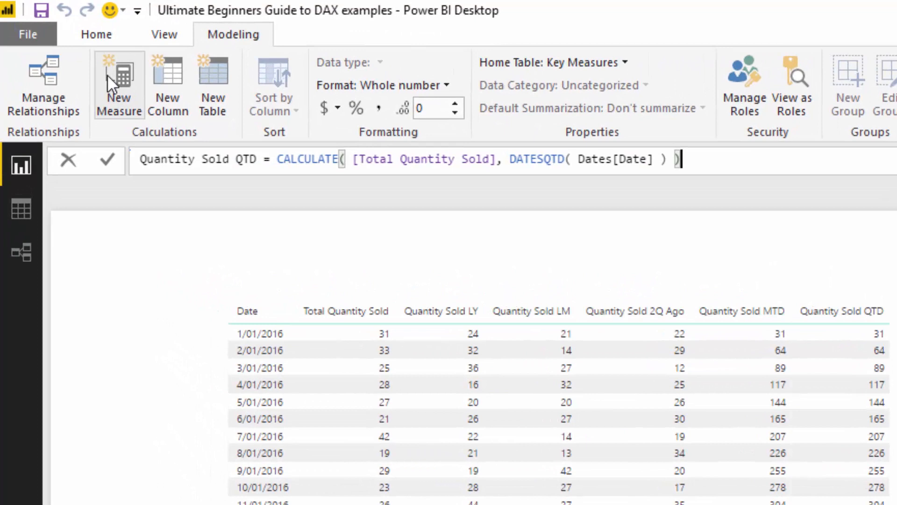
left_click(62, 47)
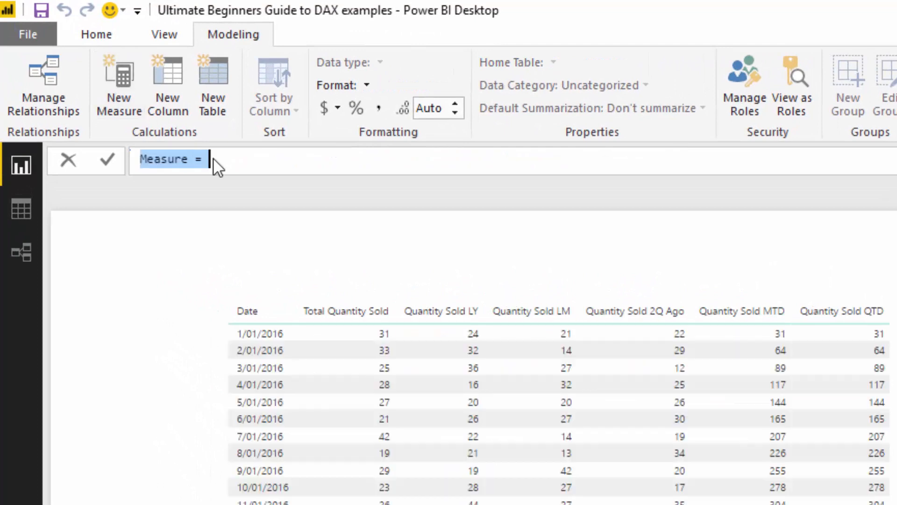
type("Quantity Sold QTD = CALCULATE( [Total Quantity Sold], DATESQTD( Dates[Date] ) )")
left_click(243, 159)
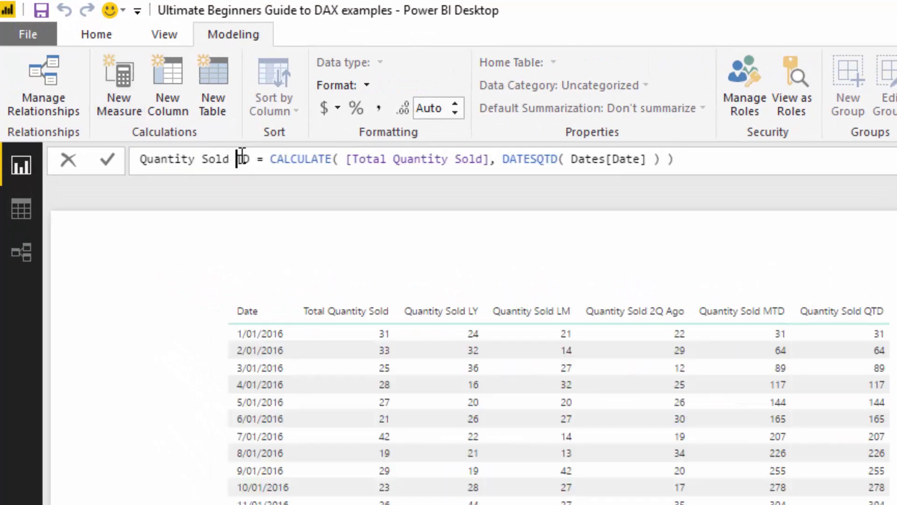
key("BackSpace")
type("Y")
- Change the filter function in the Quantity Sold YTD formula to DATESYTD and commit the measure
left_click(553, 156)
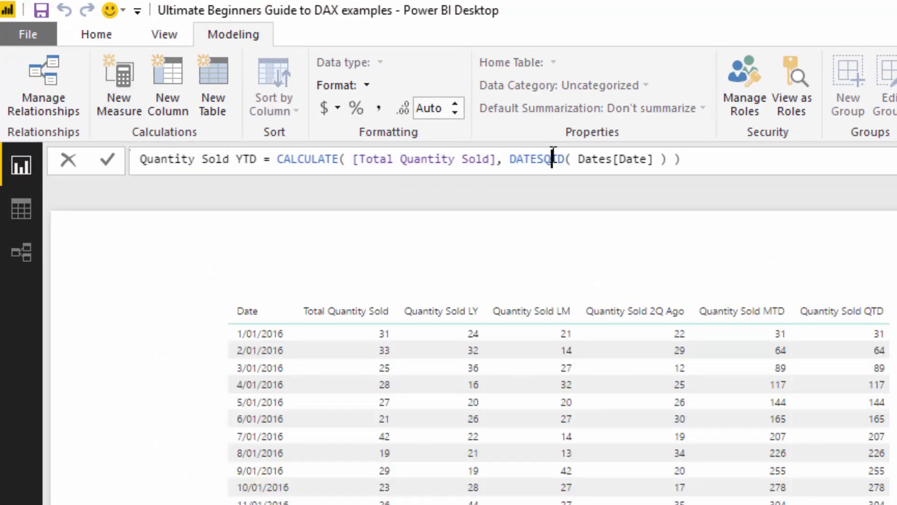
key("BackSpace")
type("Y")
left_click(729, 161)
key("Return")
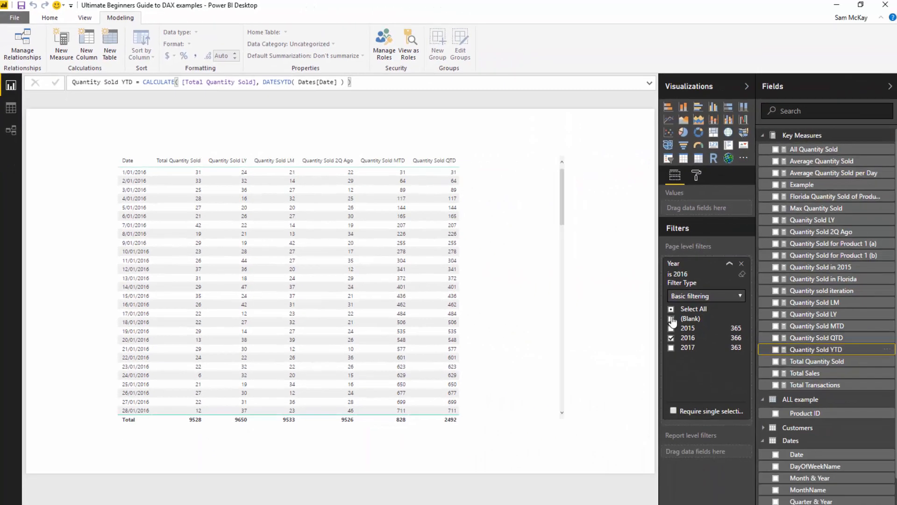
- Add Quantity Sold YTD to the table visual, then reposition and widen the table
left_click_drag(816, 349, 482, 263)
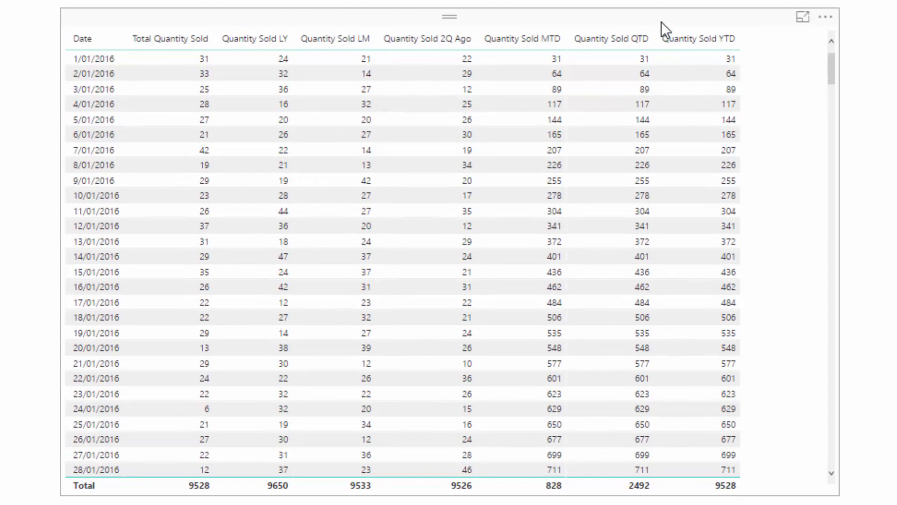
left_click_drag(660, 23, 625, 18)
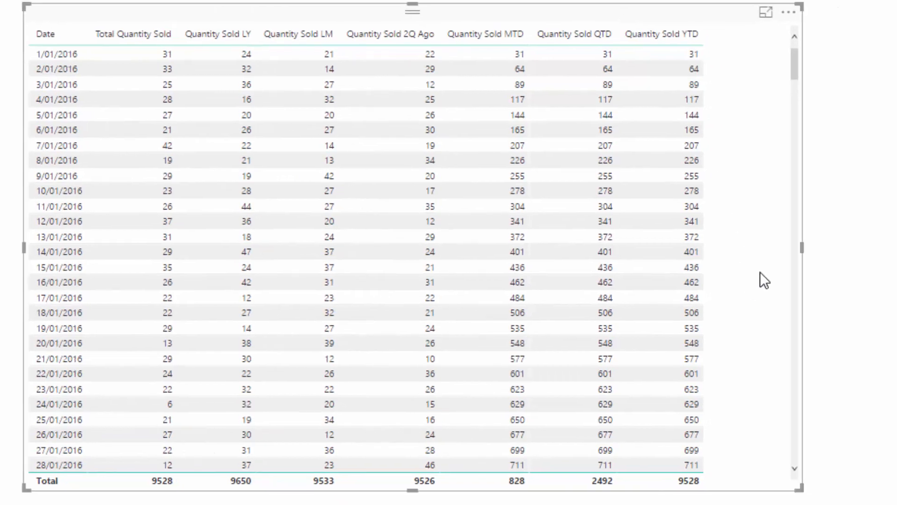
left_click_drag(828, 251, 896, 243)
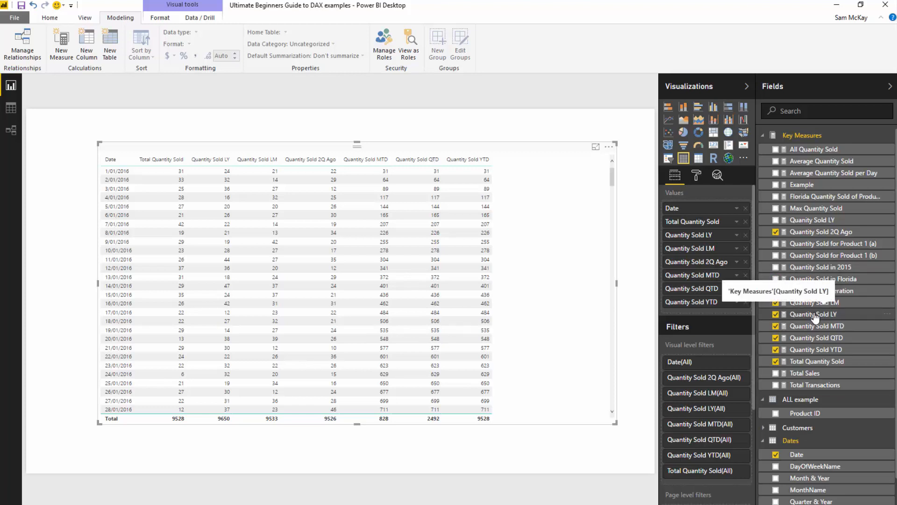
- Review the DATESYTD( Dates[Date] ) filter in the Quantity Sold YTD formula
left_click(816, 349)
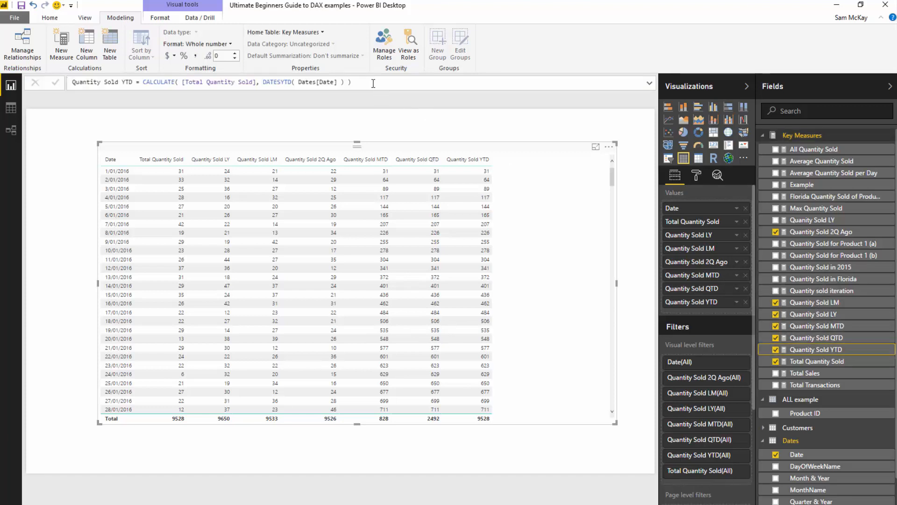
left_click_drag(351, 82, 267, 85)
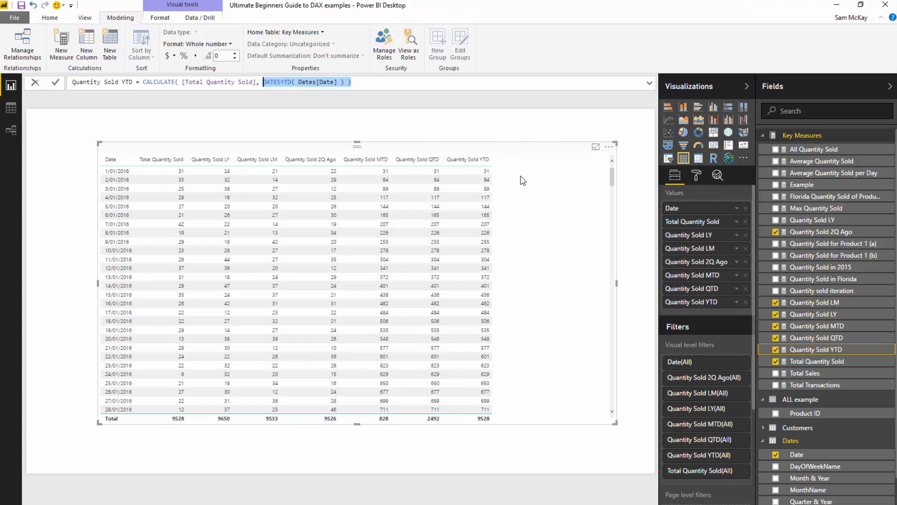
left_click(537, 151)
- Narrow the table visual and move it aside to free space on the report page
mouse_move(540, 146)
left_mouse_down()
mouse_move(514, 140)
mouse_move(525, 140)
left_mouse_up()
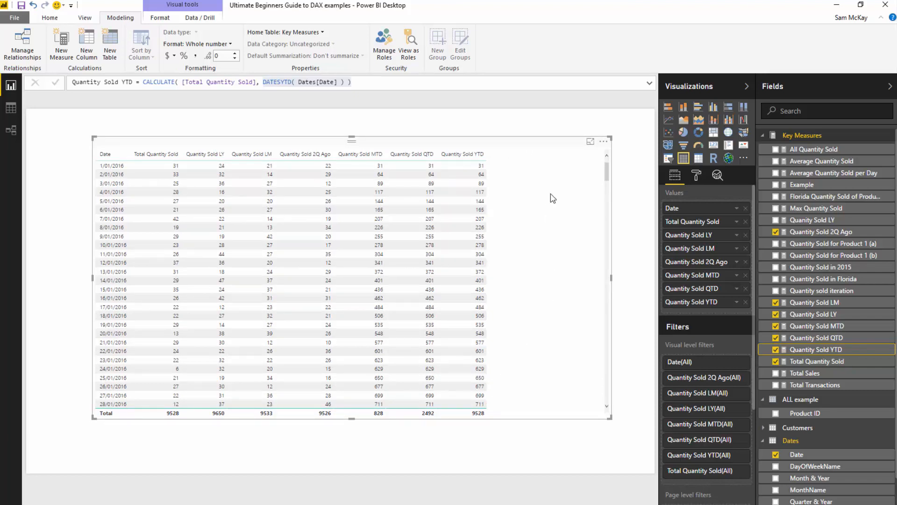
left_click_drag(539, 146, 495, 145)
left_click_drag(565, 285, 466, 268)
left_click_drag(378, 145, 367, 148)
- Duplicate the table visual and remove every field from the copy except Date and Quantity Sold YTD
key("ctrl+v")
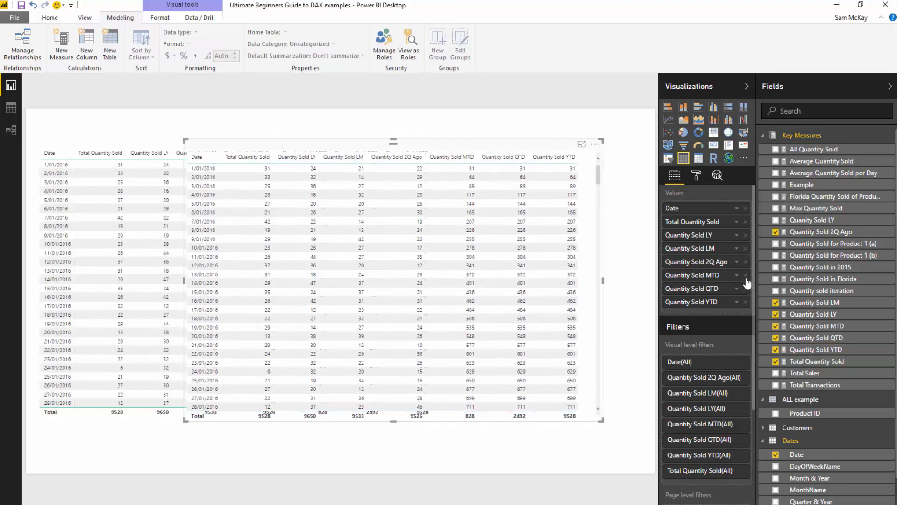
left_click(746, 276)
left_click(746, 275)
left_click(746, 262)
left_click(746, 248)
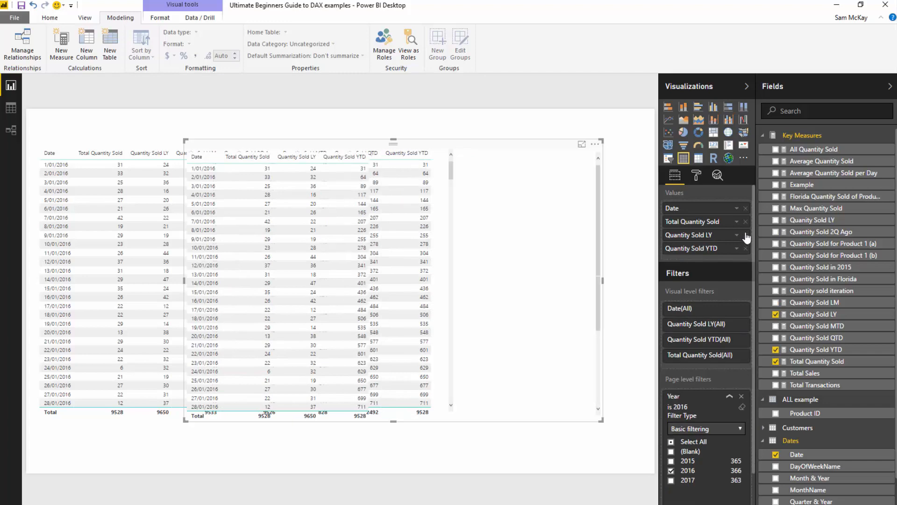
left_click(746, 235)
left_click(746, 221)
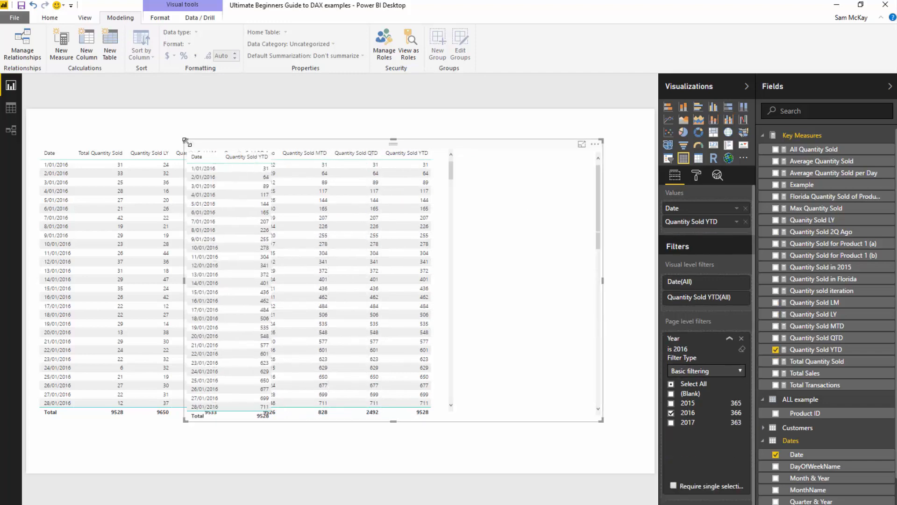
- Shrink the copied table and arrange it beside the original table without overlap
left_click_drag(186, 142, 480, 137)
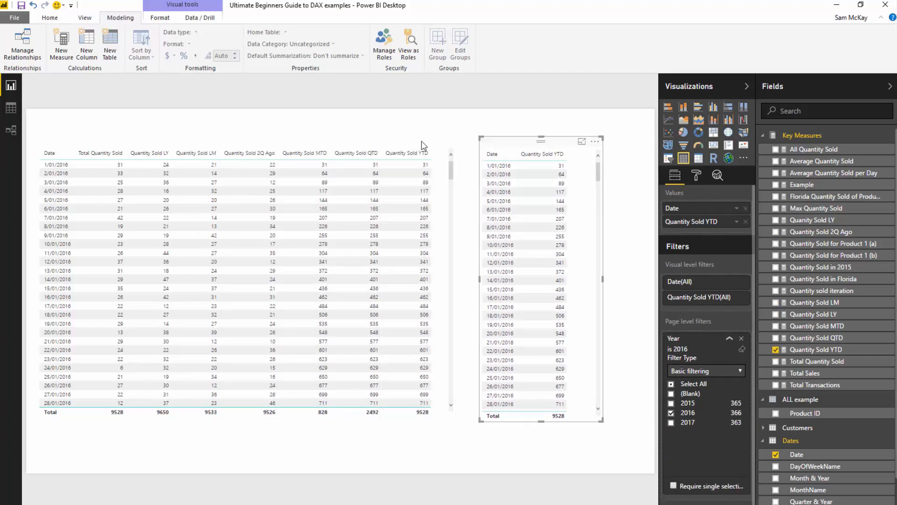
left_click(422, 143)
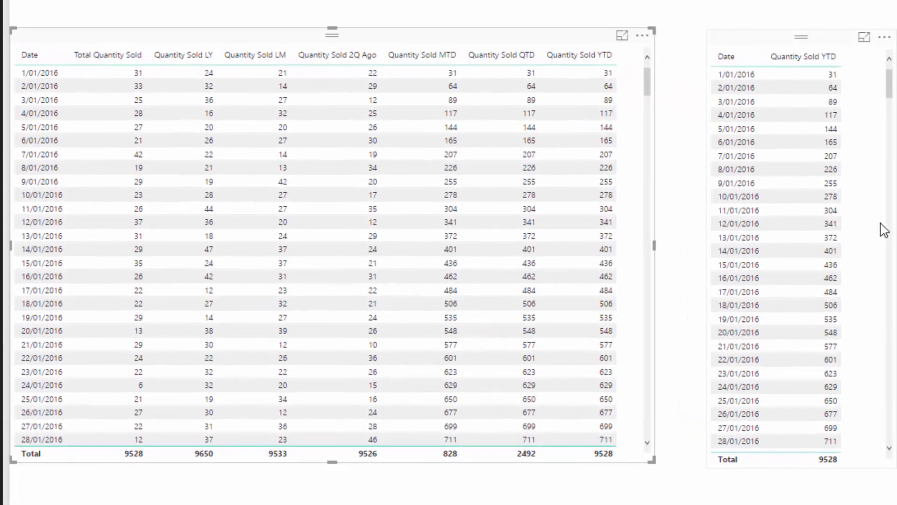
left_click(884, 229)
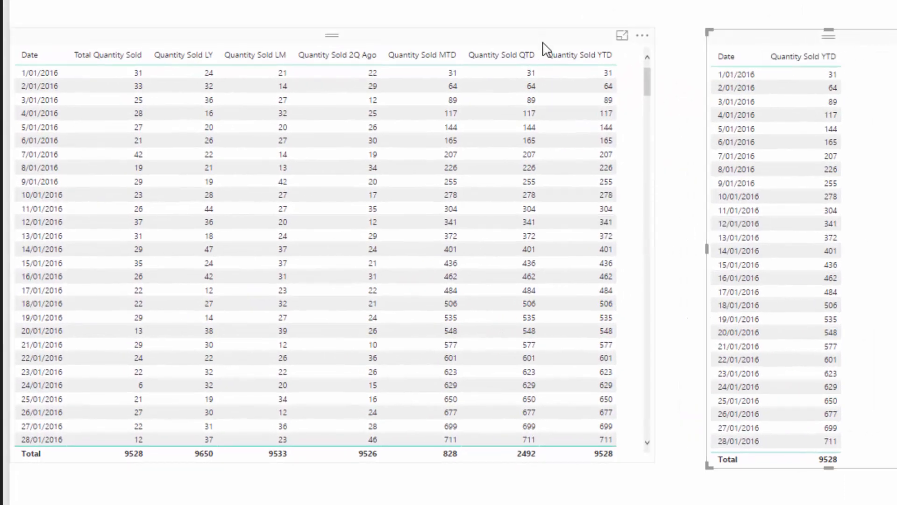
left_click(640, 228)
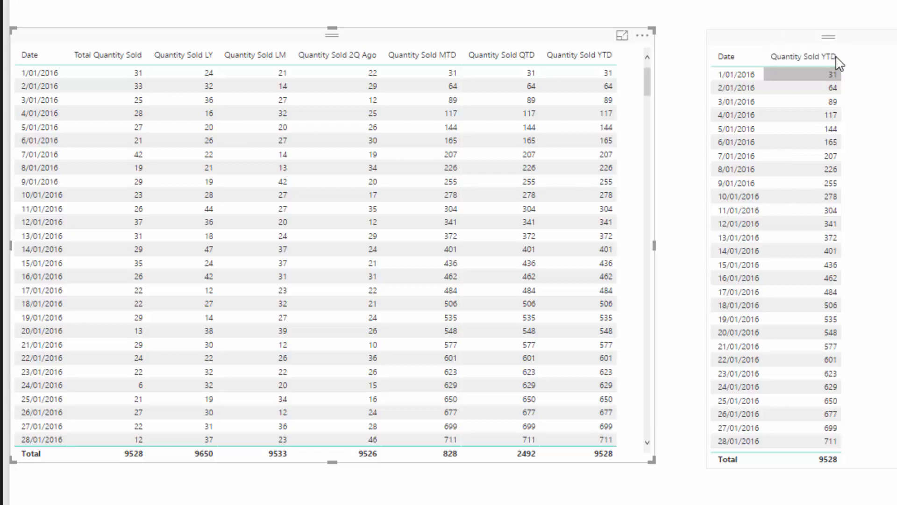
left_click_drag(879, 44, 864, 46)
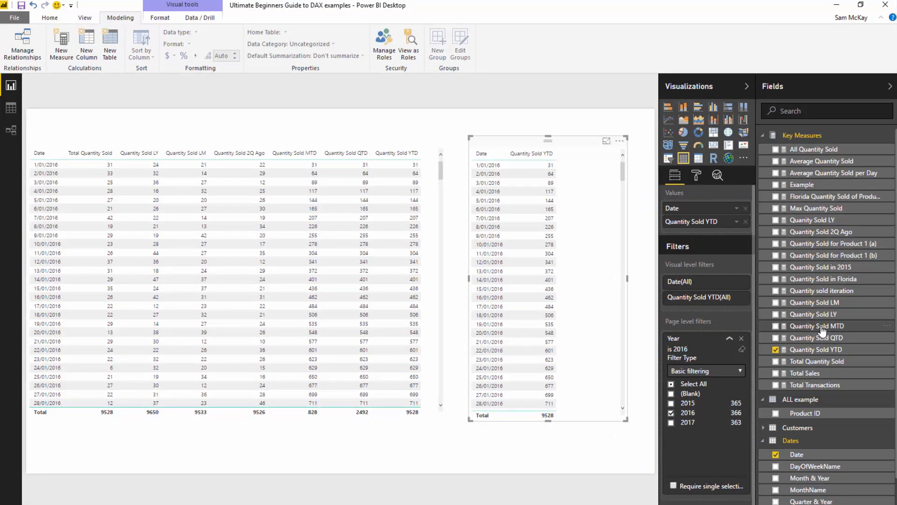
- Copy the Quantity Sold YTD formula into a new measure and rename it Quantity Sold LYTD
left_click(817, 349)
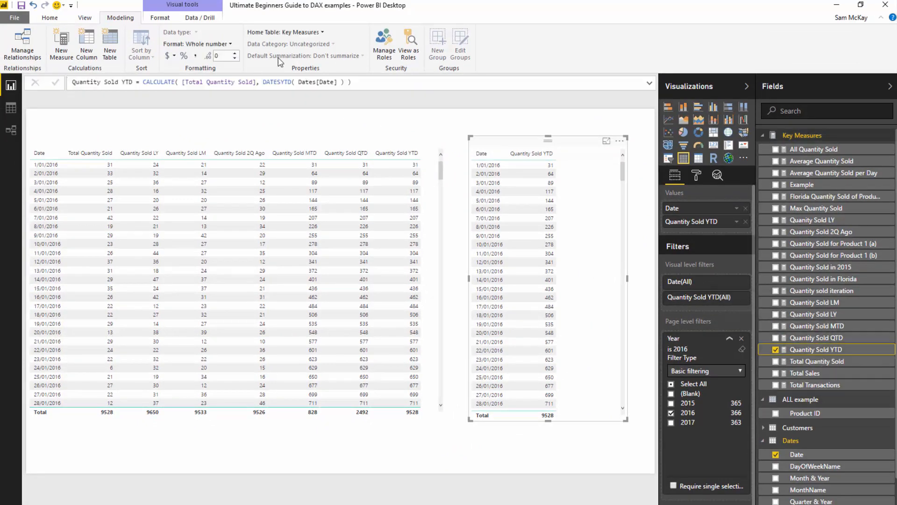
left_click_drag(378, 83, 77, 72)
key("ctrl+c")
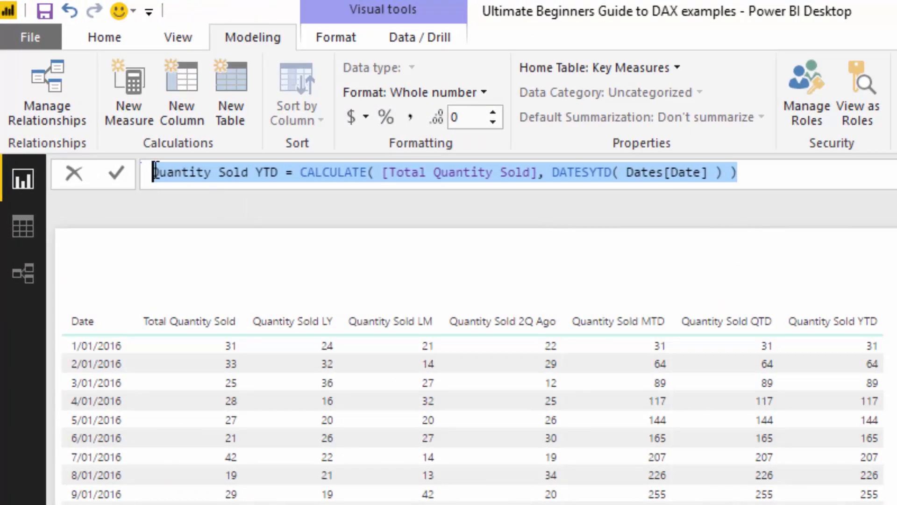
left_click(128, 104)
key("ctrl+v")
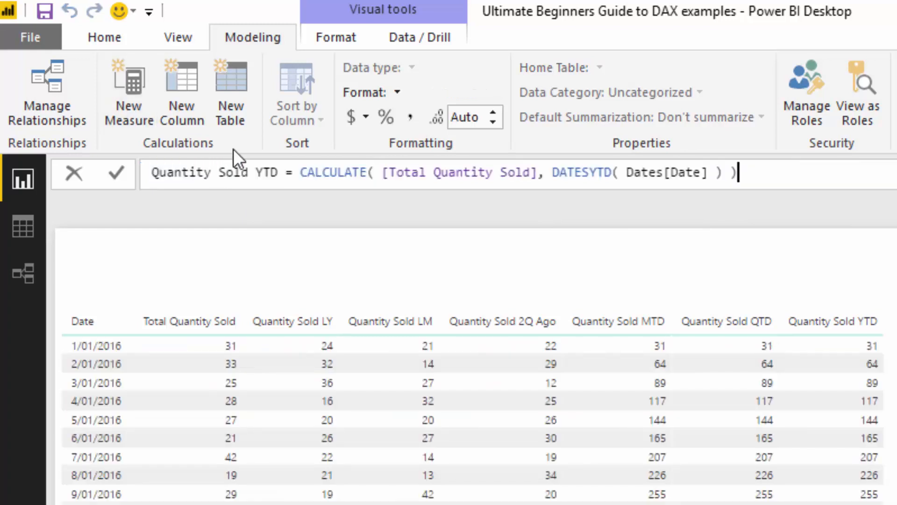
left_click(260, 172)
type("L")
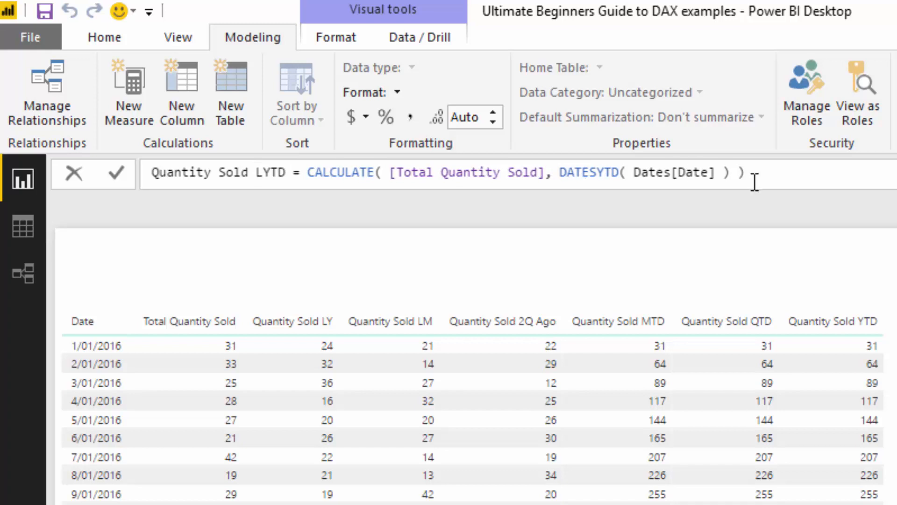
- Replace [Total Quantity Sold] with [Quanity Sold LY] in the Quantity Sold LYTD formula and commit the measure
left_click(546, 173)
left_click_drag(545, 174, 392, 169)
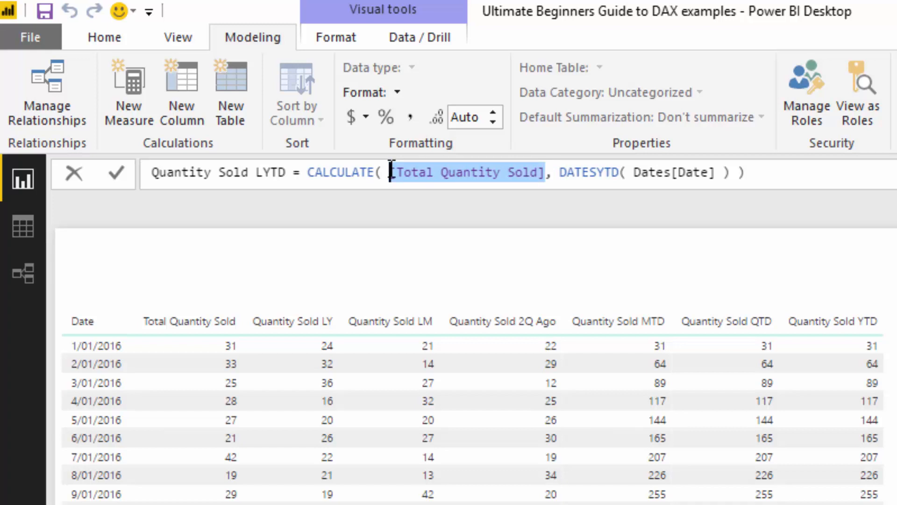
type("Quan")
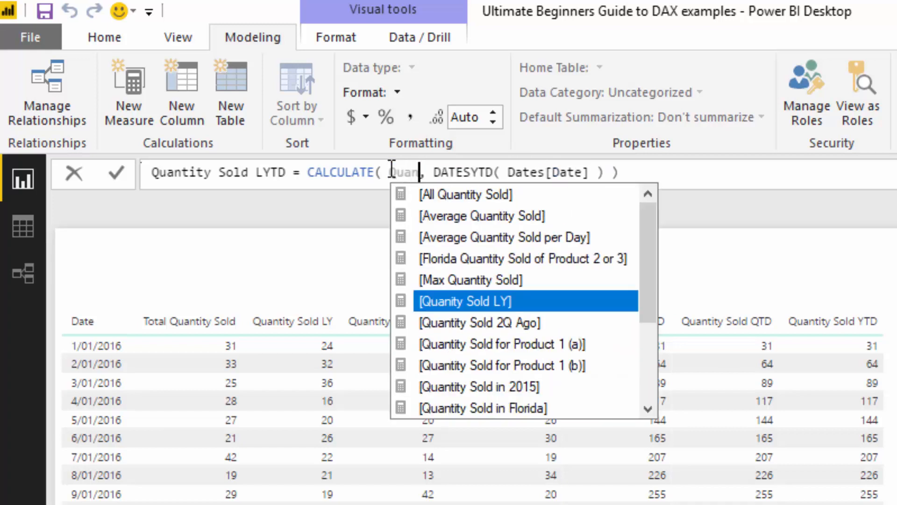
key("Tab")
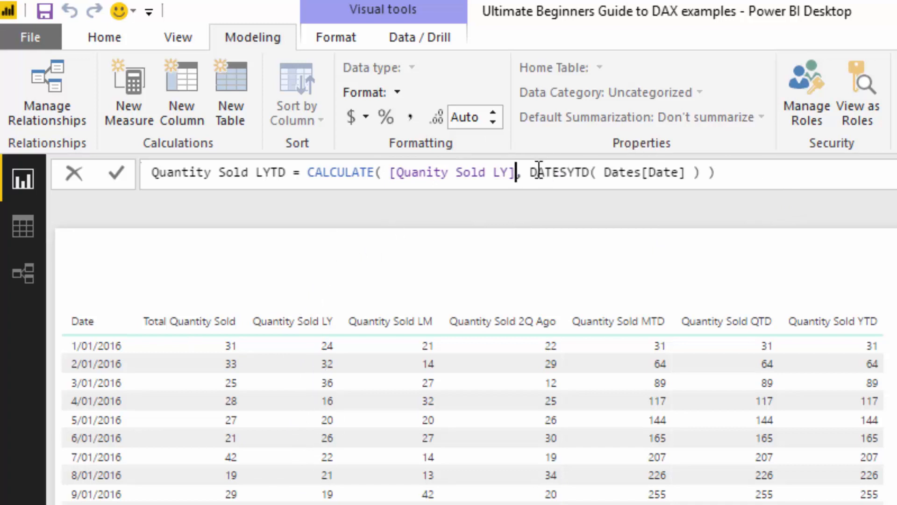
left_click(837, 171)
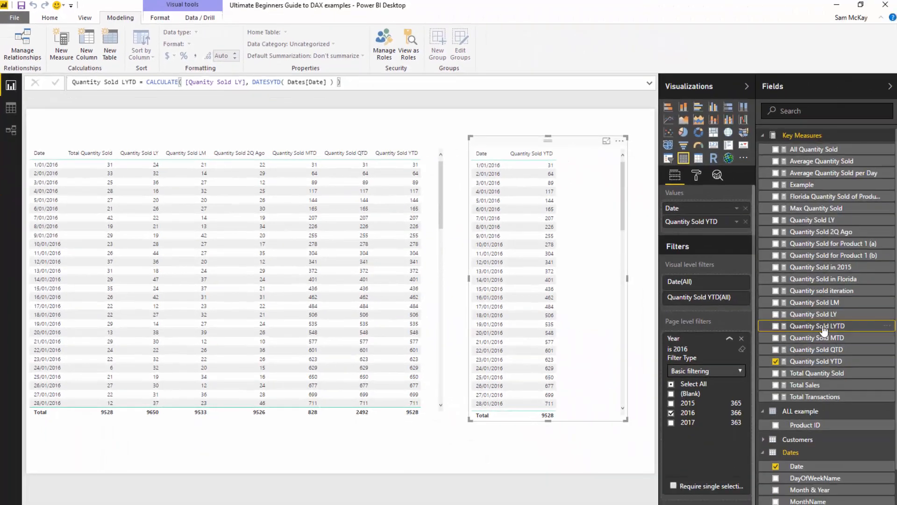
- Add Quantity Sold LYTD to the smaller table, then narrow the original table and move the smaller one closer to it
left_click_drag(896, 504, 896, 464)
left_click_drag(582, 280, 533, 277)
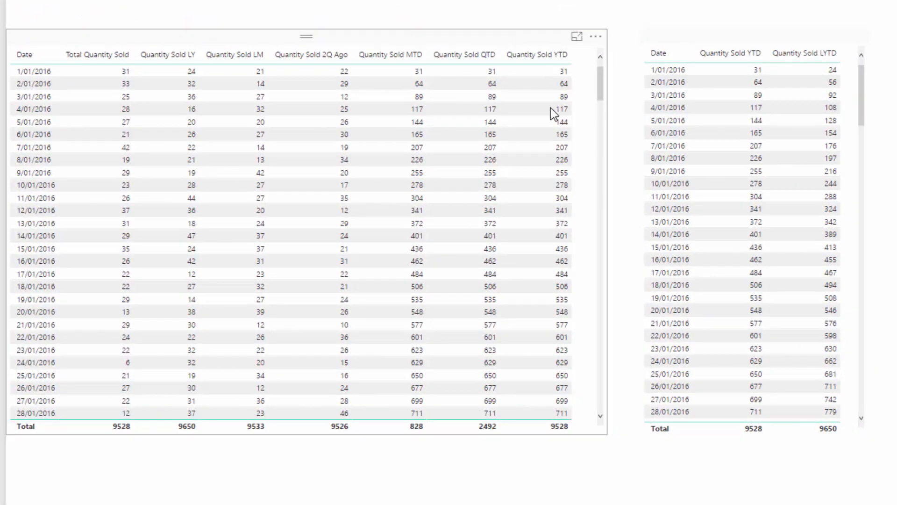
left_click_drag(606, 433, 376, 432)
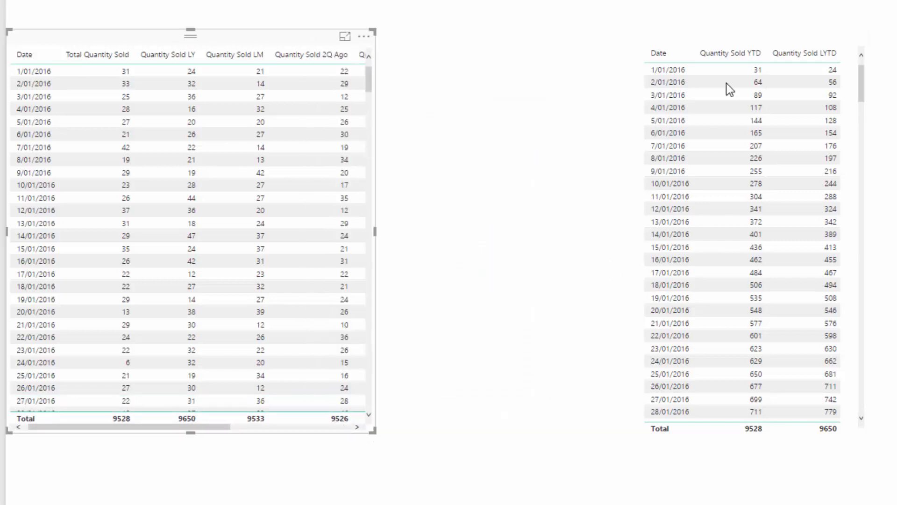
left_click_drag(757, 41, 583, 49)
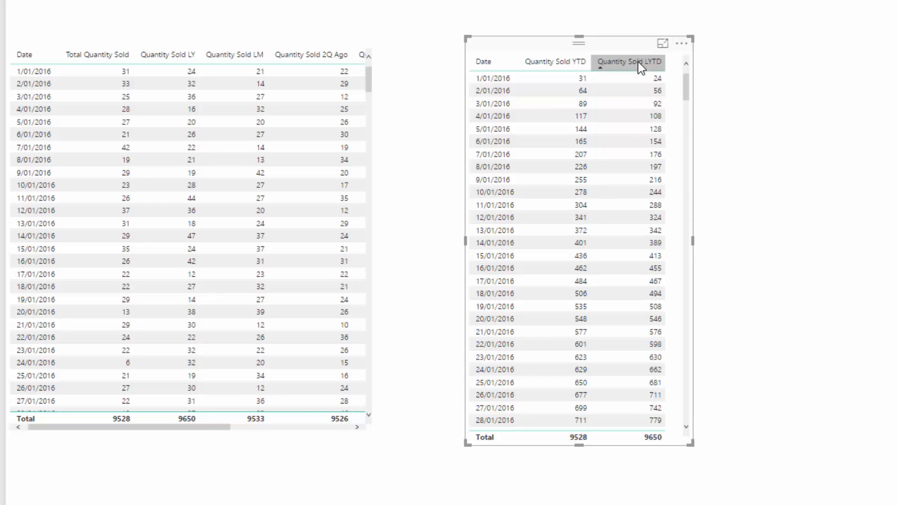
left_click_drag(627, 50, 621, 44)
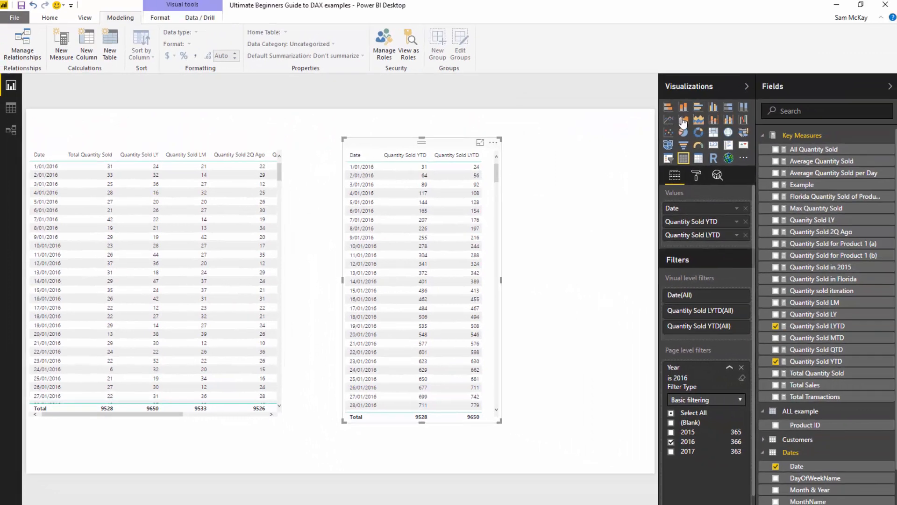
- Convert the Quantity Sold YTD and LYTD table to an area chart, making it wider and shorter
left_click(685, 121)
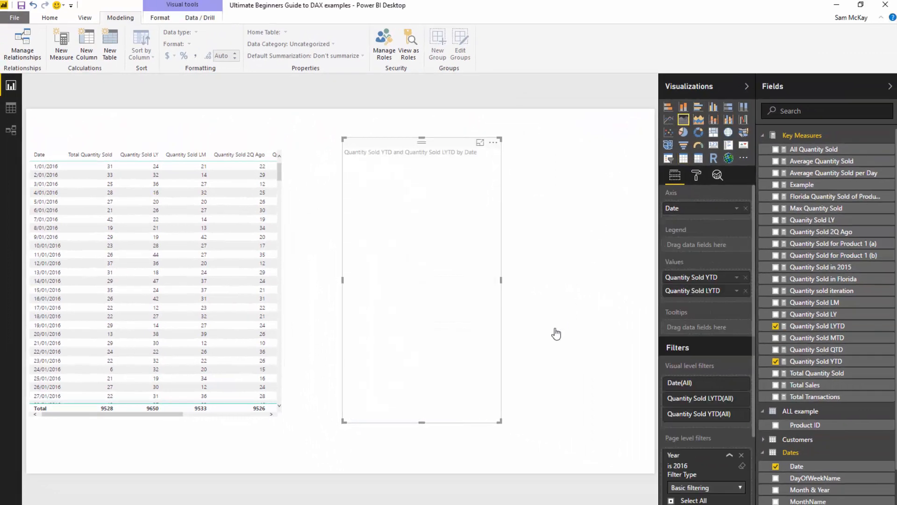
left_click_drag(499, 422, 630, 357)
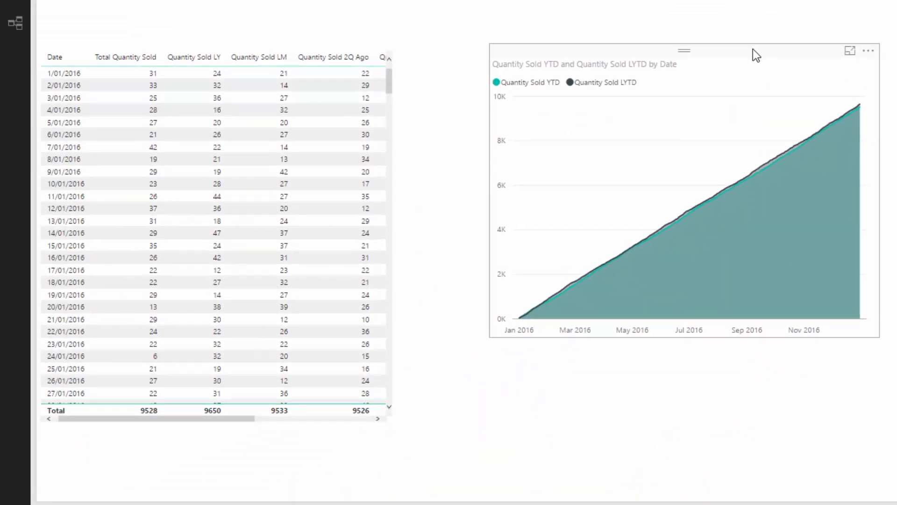
- Narrow both the area chart and the date table to free up space between them on the report page
left_click_drag(488, 45, 559, 41)
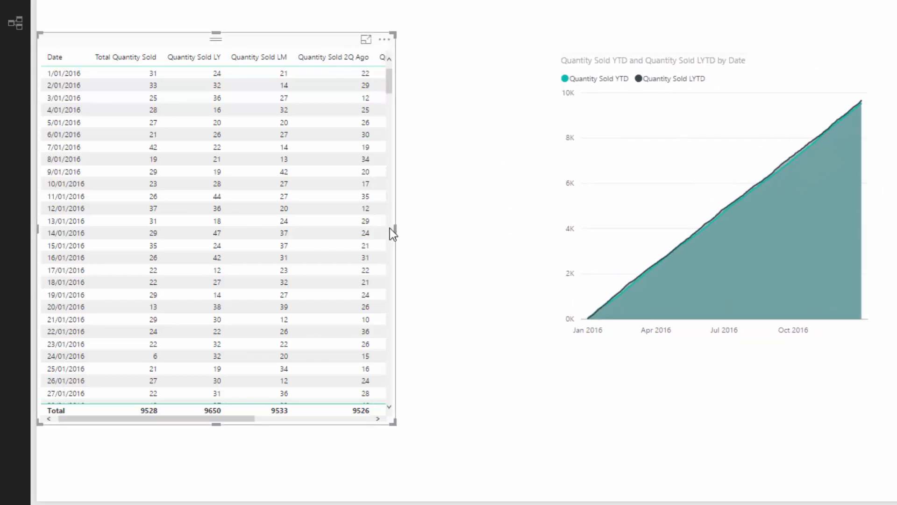
left_click_drag(394, 229, 260, 230)
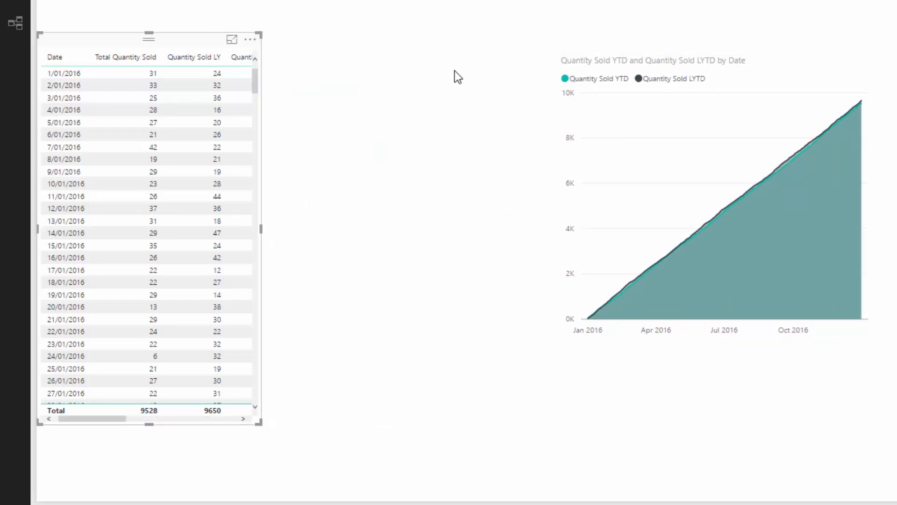
left_click(626, 49)
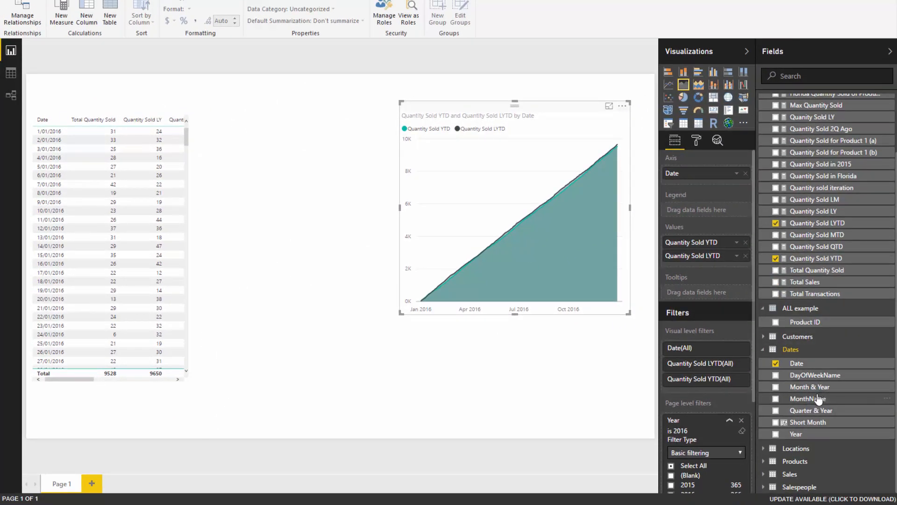
- Add a slicer on State from the Locations table between the table and the area chart, and narrow it slightly
left_click(763, 350)
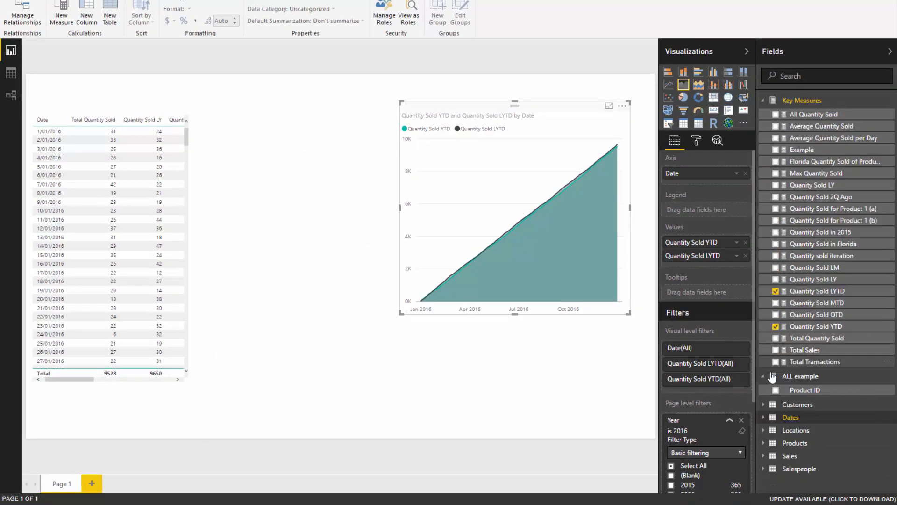
left_click(797, 428)
scroll(811, 322, "down", 2)
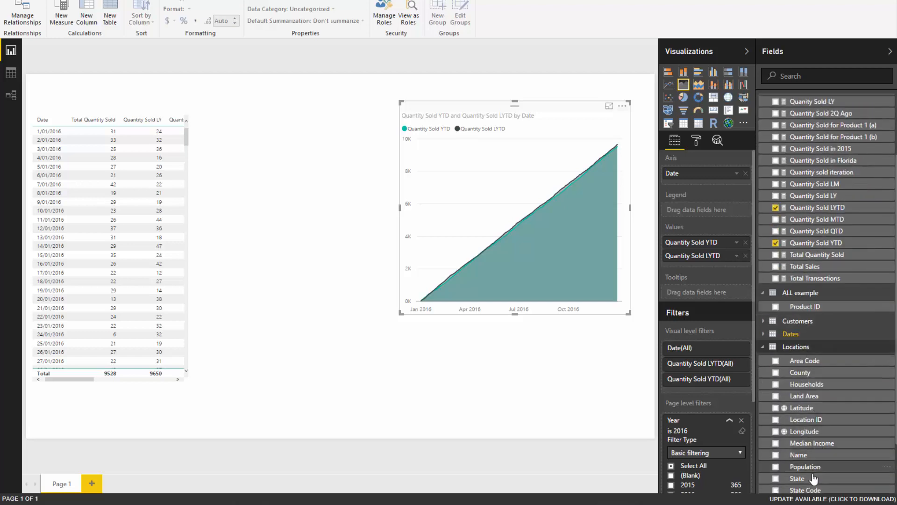
left_click_drag(809, 478, 310, 120)
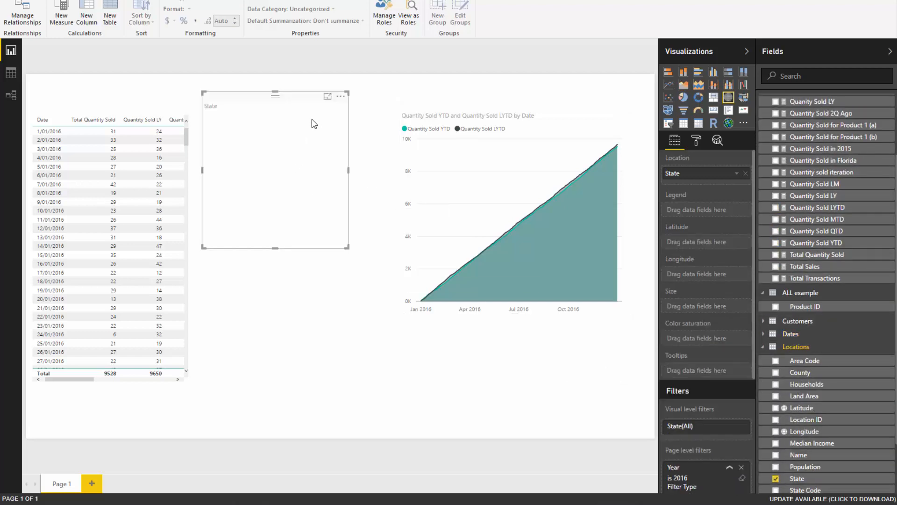
left_click(669, 123)
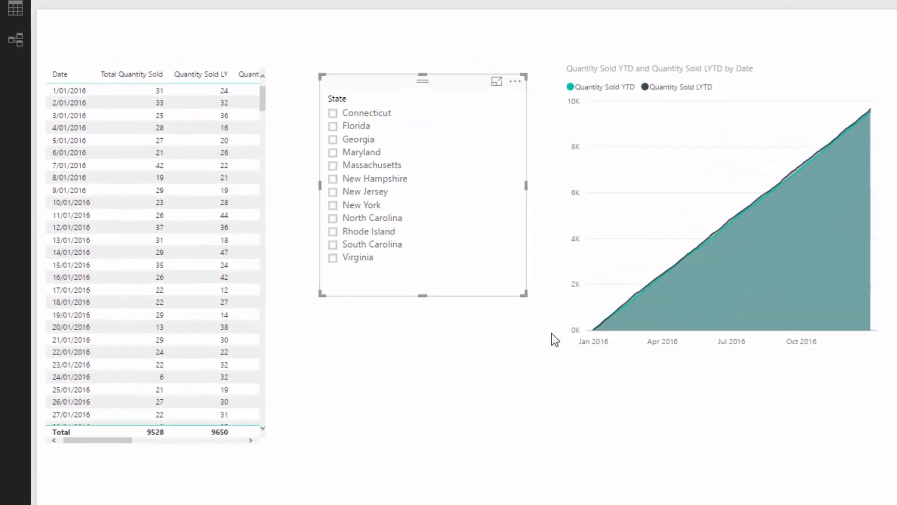
left_click_drag(524, 294, 476, 299)
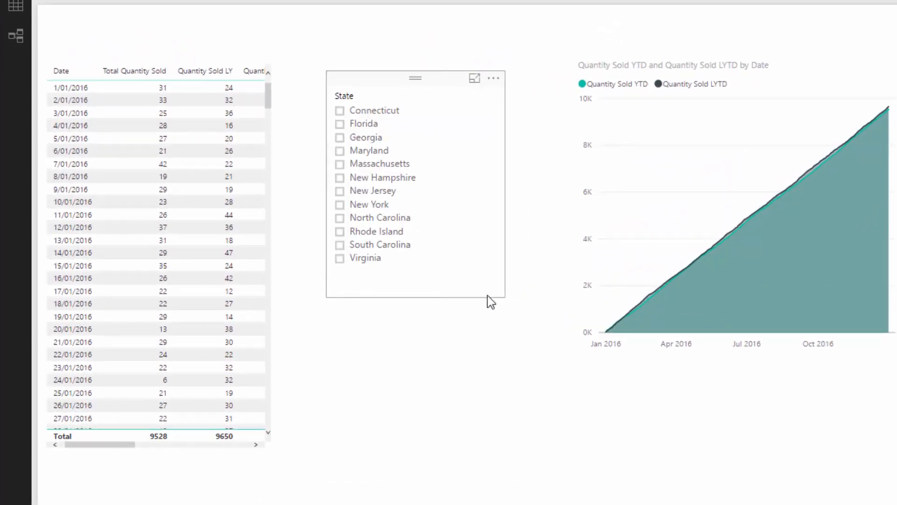
- Move the area chart closer to the State slicer, filter the page to Florida, and make the chart wider and shorter
left_click_drag(798, 65, 769, 69)
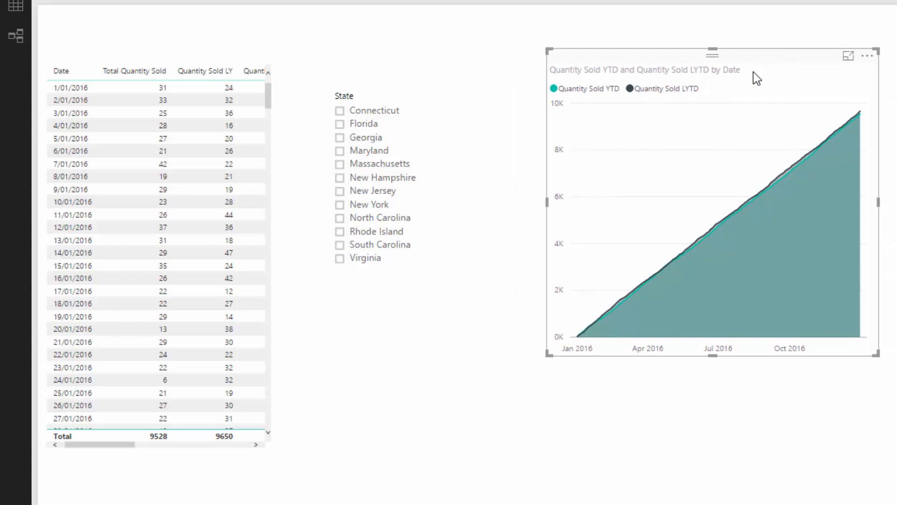
left_click(340, 124)
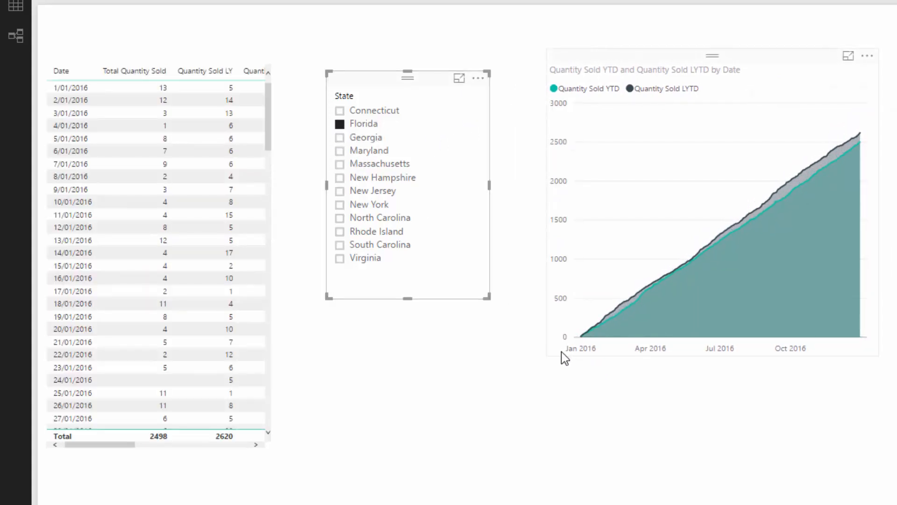
left_click(562, 351)
left_click_drag(546, 356, 522, 313)
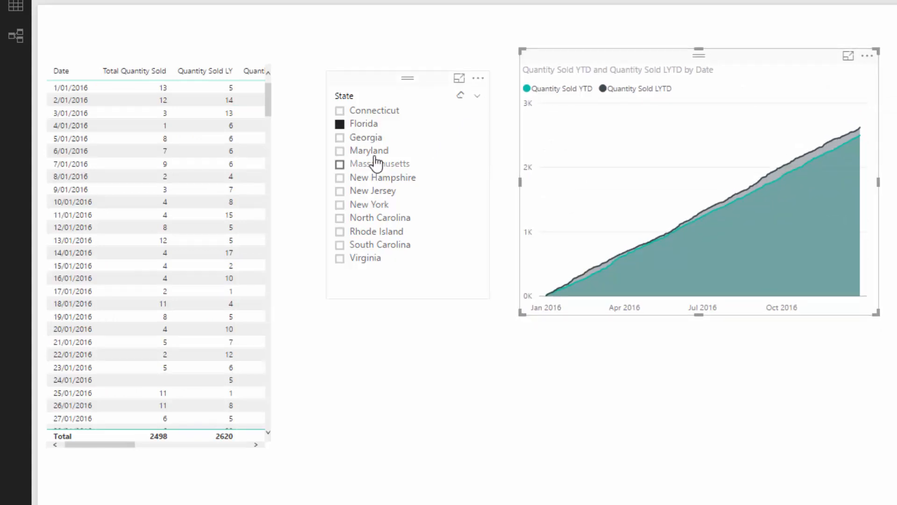
- Select each state from Georgia to South Carolina in turn in the slicer to compare Quantity Sold YTD with LYTD in the chart
left_click(340, 137)
left_click(340, 150)
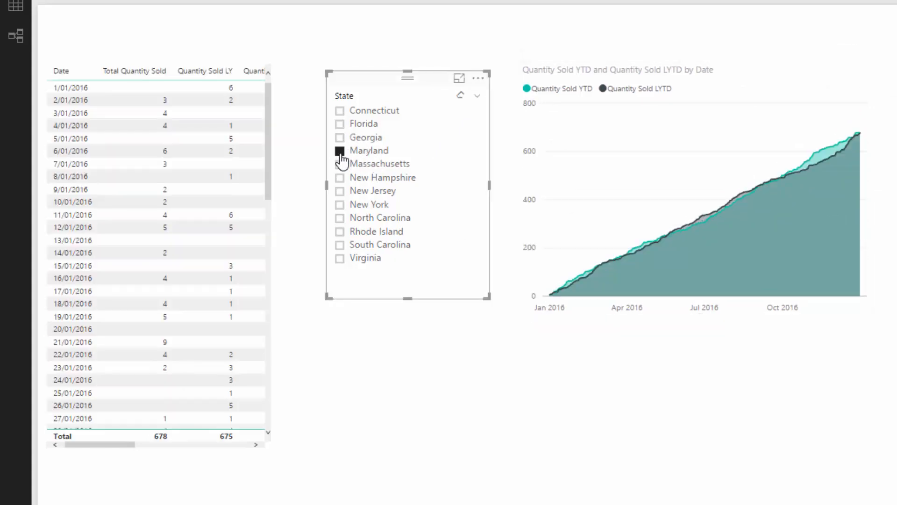
left_click(340, 163)
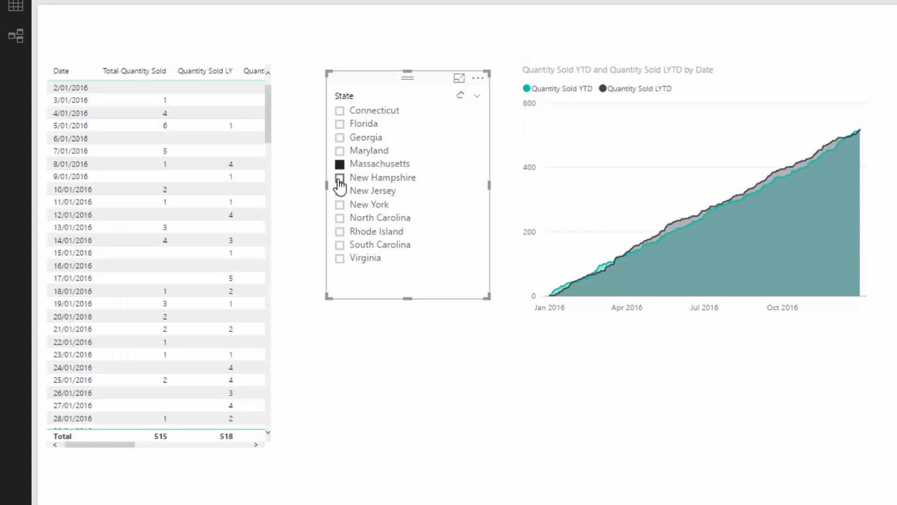
left_click(340, 178)
left_click(341, 192)
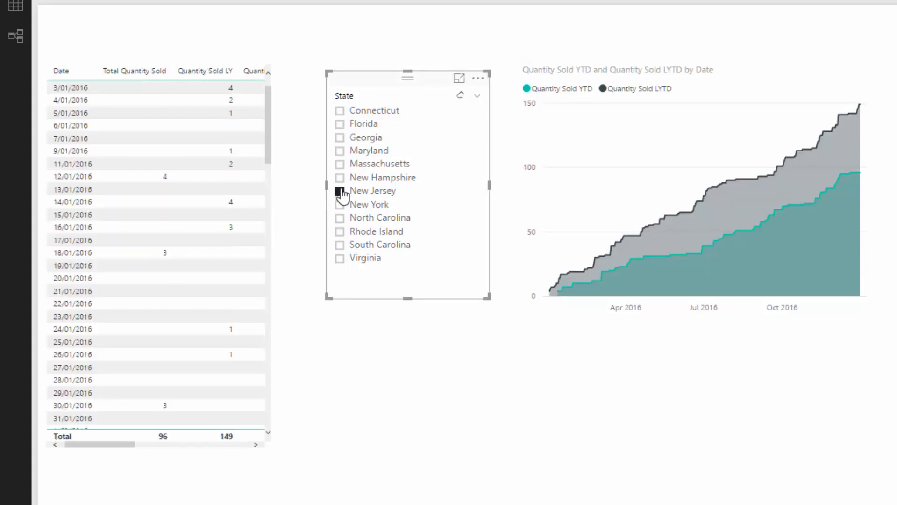
left_click(340, 204)
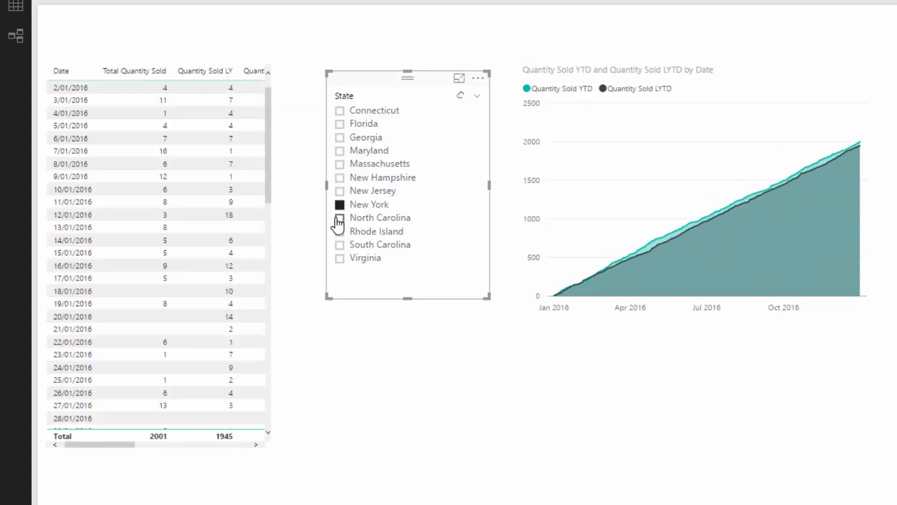
left_click(339, 218)
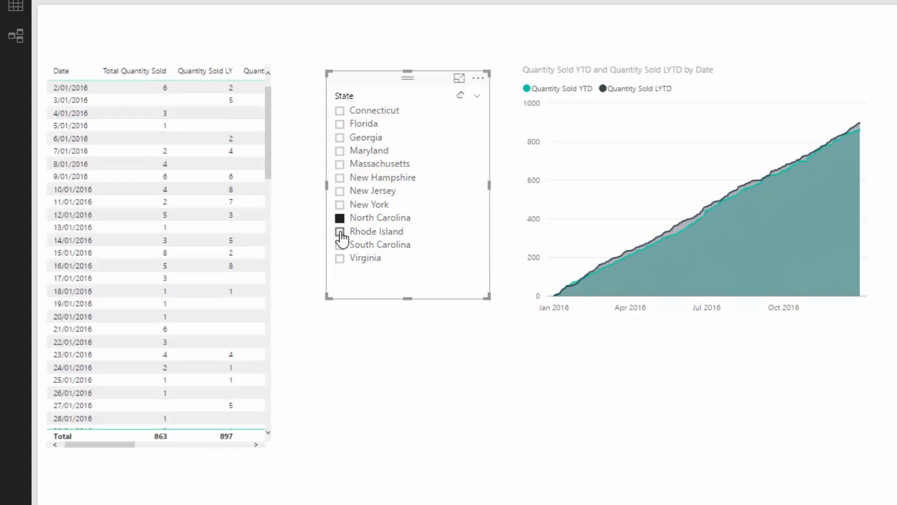
left_click(340, 232)
left_click(340, 245)
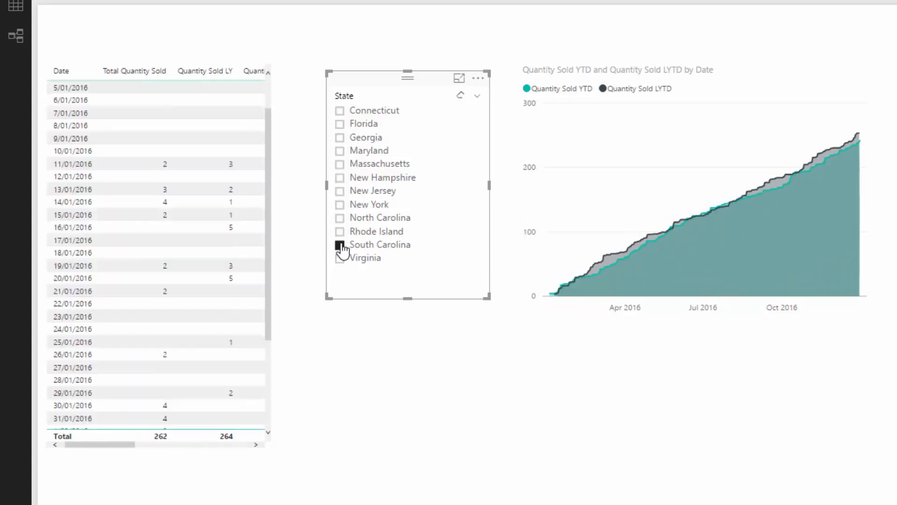